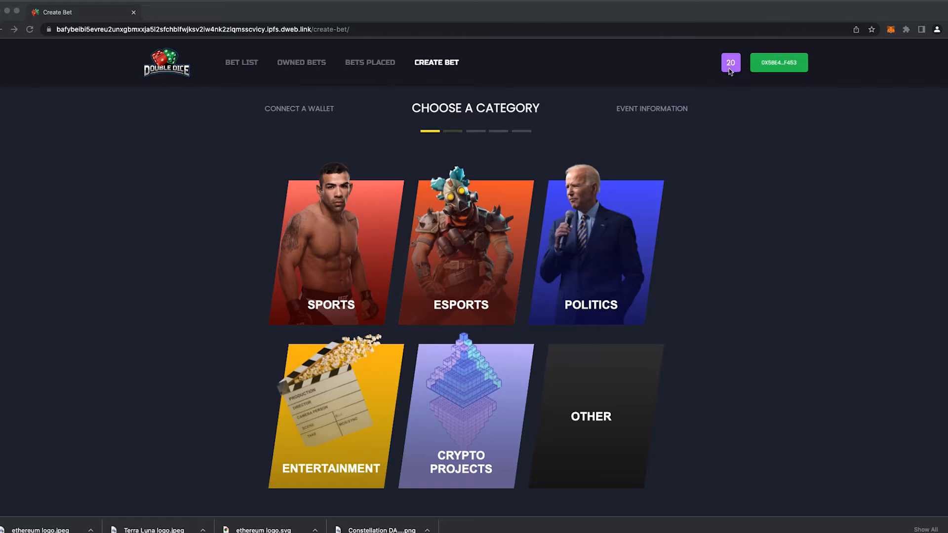
Choose the Crypto Projects category for the new bet and select the Price race subcategory
left_click(732, 68)
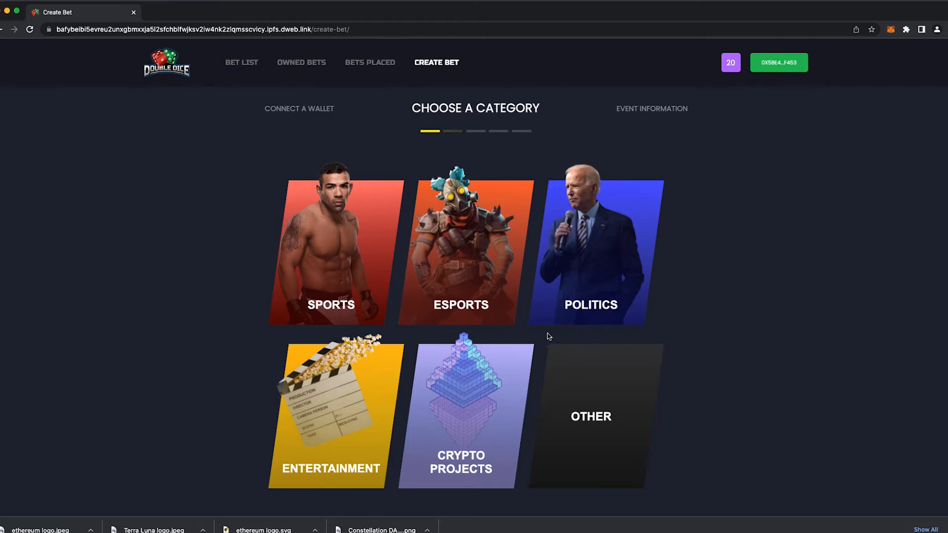
left_click(459, 376)
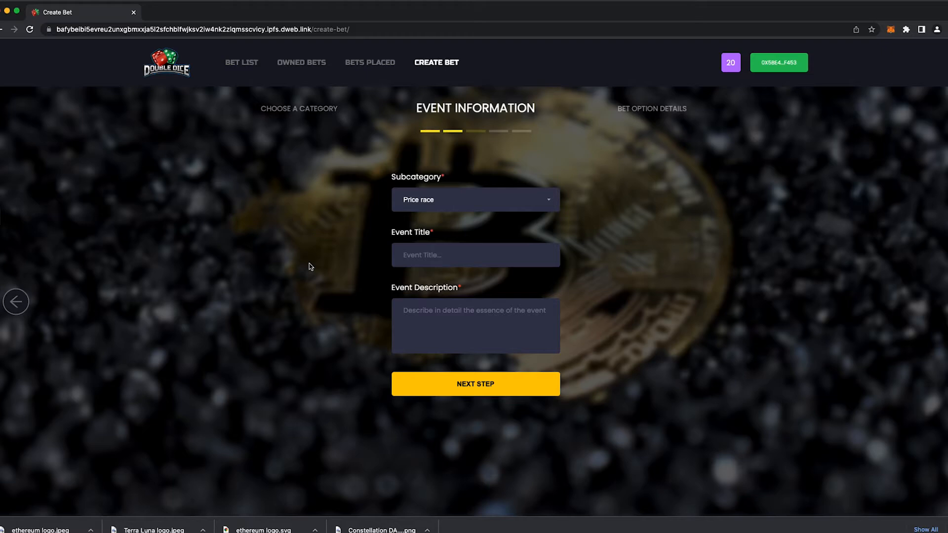
left_click(426, 207)
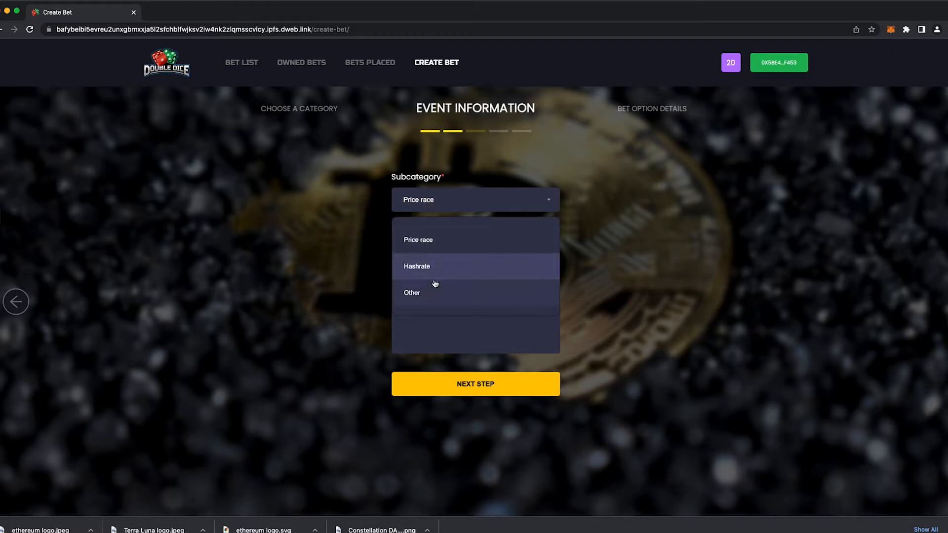
left_click(437, 242)
Enter the event title "$DAG $ETH $LUNA % Gainers Race" and description "Biggest crypto % gainer in 24 hours", and submit the event information
left_click(436, 256)
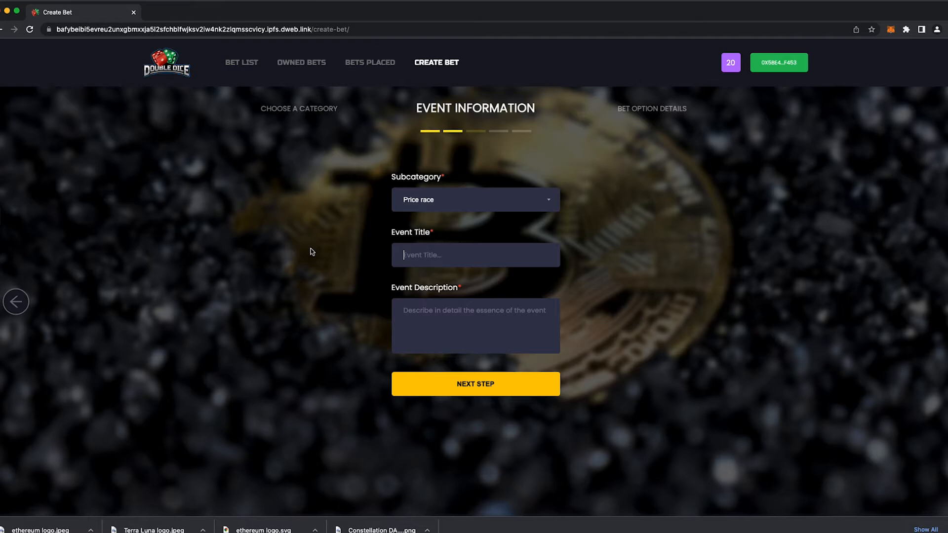
type("$DAG $ETH $LUNA % Gainer")
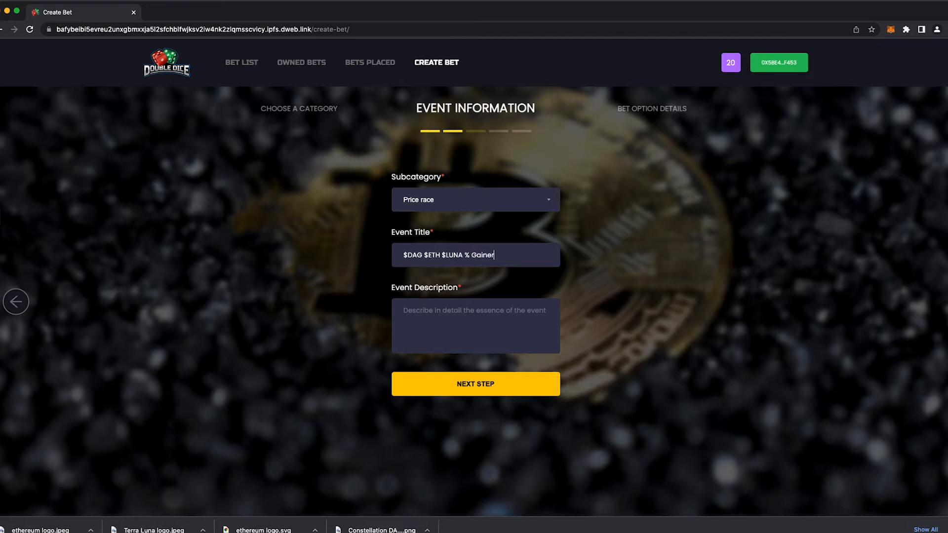
type("s Race")
left_click(492, 313)
type("Biggest crypto % gainer in 24 hours")
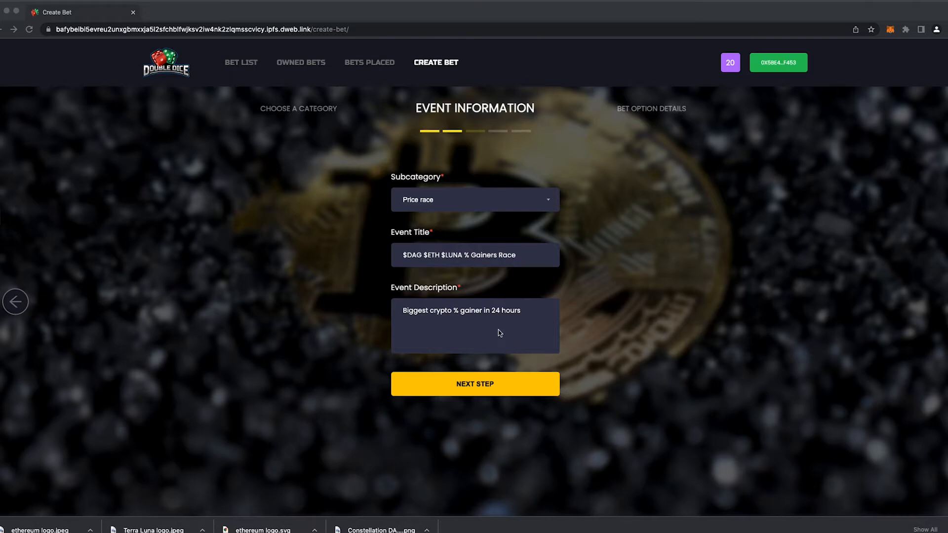
left_click(469, 381)
Set the bet type to Multiple opponents and name the three opponents Constellation $DAG, Ethereum $ETH and Terra $Luna
left_click(462, 196)
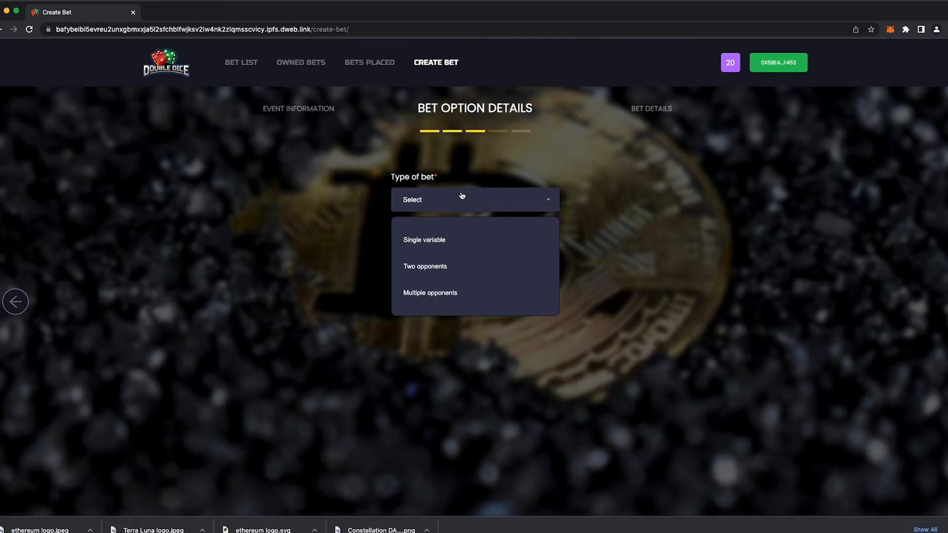
left_click(441, 295)
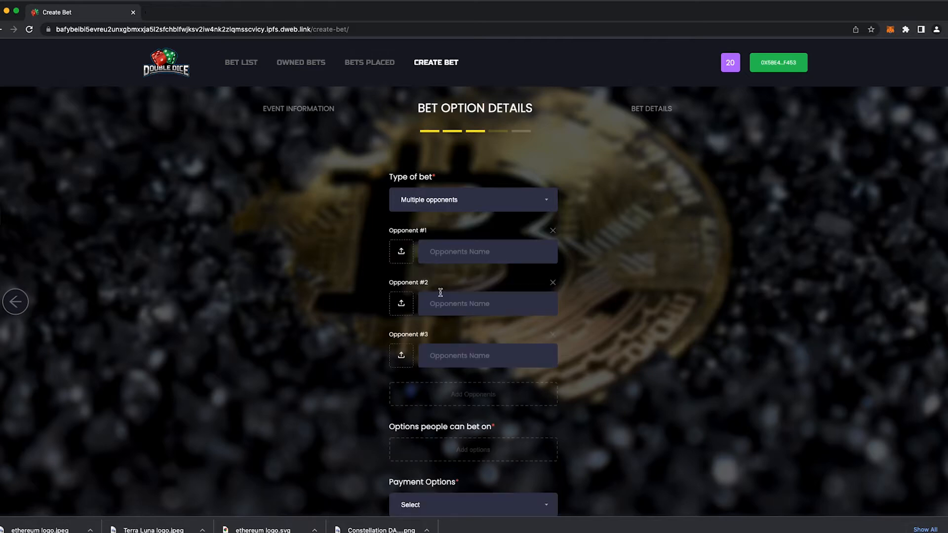
left_click(452, 254)
type("Constellation $DAG")
left_click(438, 311)
type("Ethereum $ETH")
left_click(449, 359)
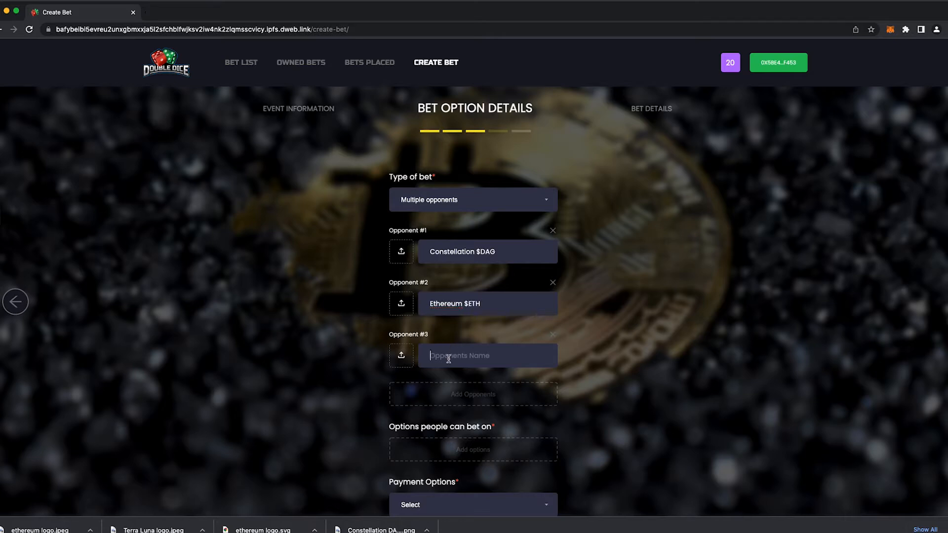
type("Terra $Luna")
Upload Constellation DAG logo.png, ethereum logo.jpeg and Terra Luna logo.jpeg as the images of opponents 1, 2 and 3 respectively
left_click(407, 260)
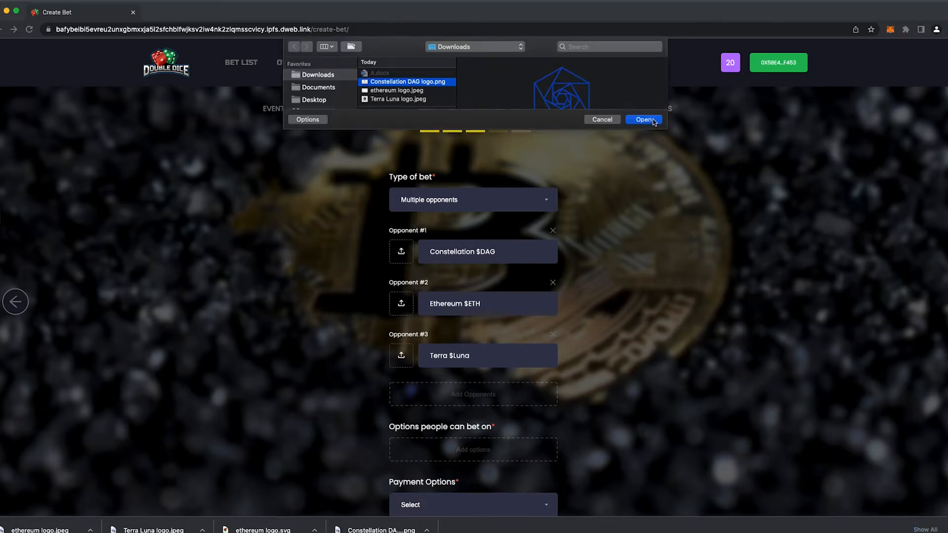
left_click(644, 119)
left_click(402, 304)
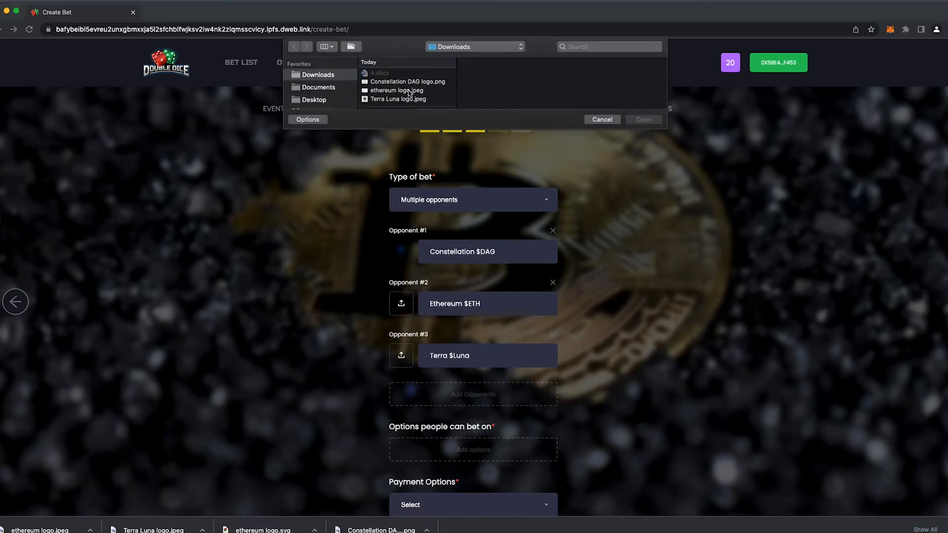
left_click(409, 91)
left_click(653, 120)
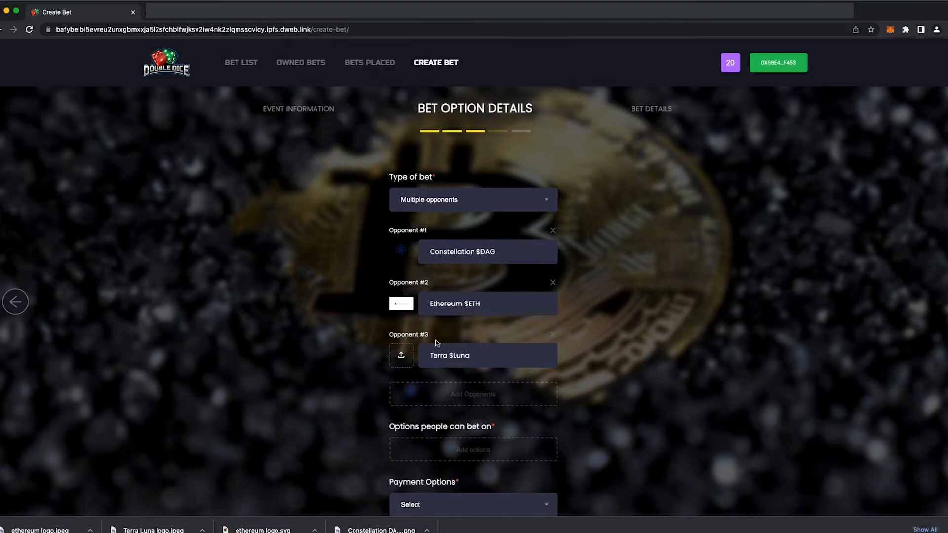
left_click(401, 356)
left_click(389, 100)
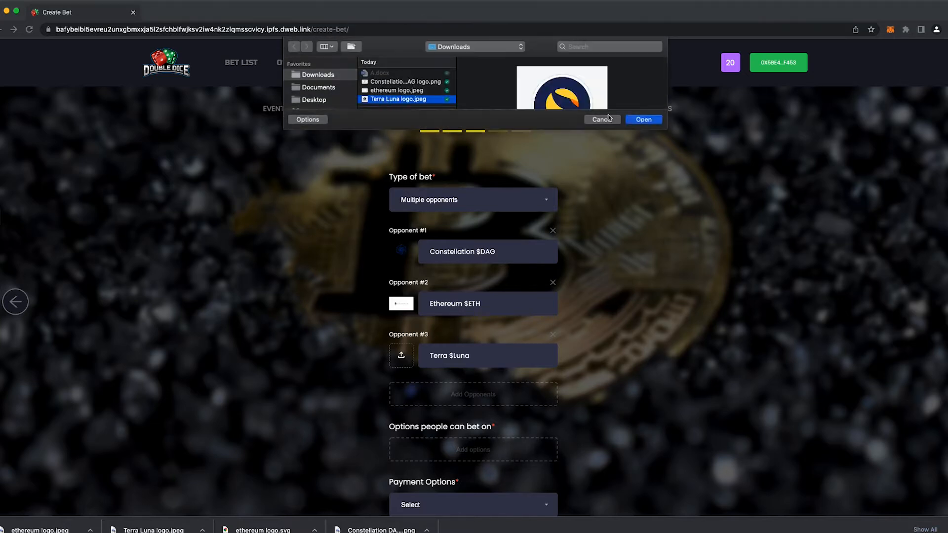
left_click(642, 120)
Add two blank opponent entries below the third opponent and remove them again
scroll(613, 360, "down", 1)
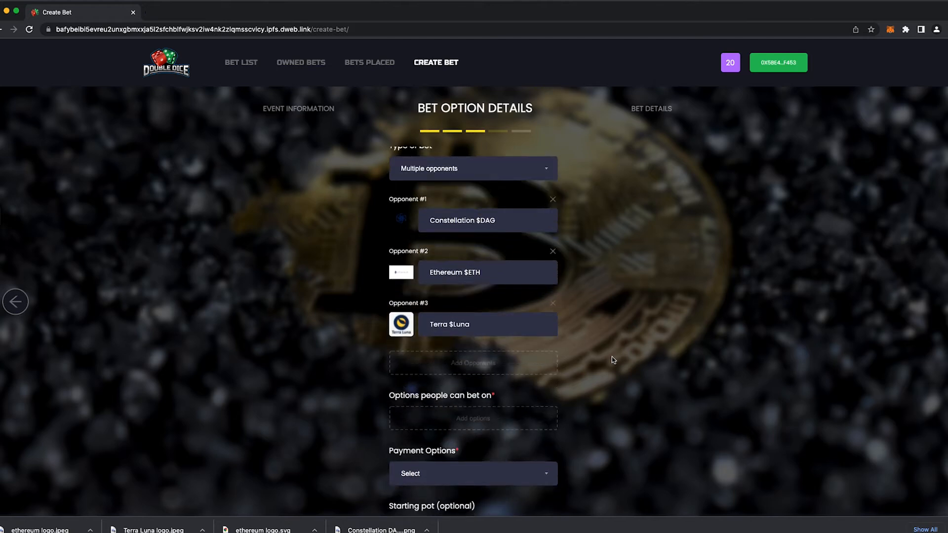
left_click(469, 360)
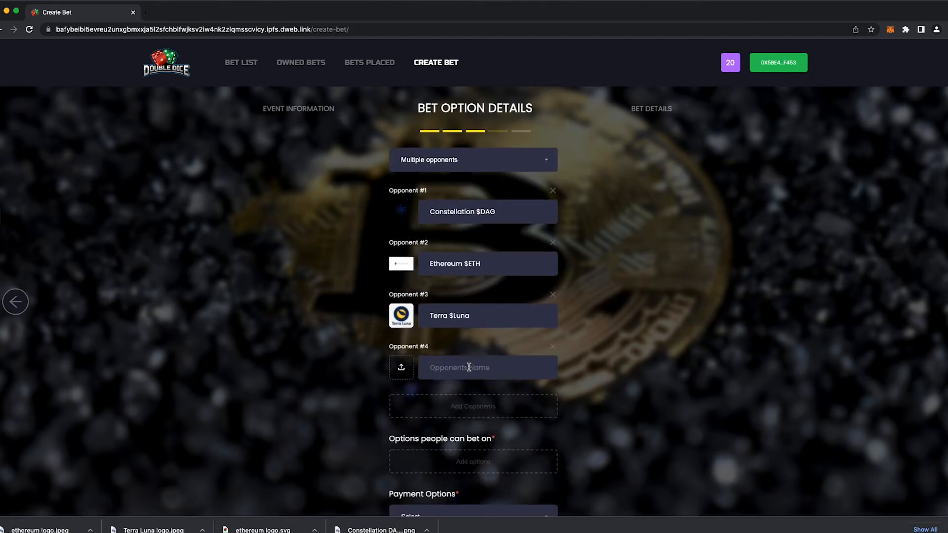
left_click(474, 404)
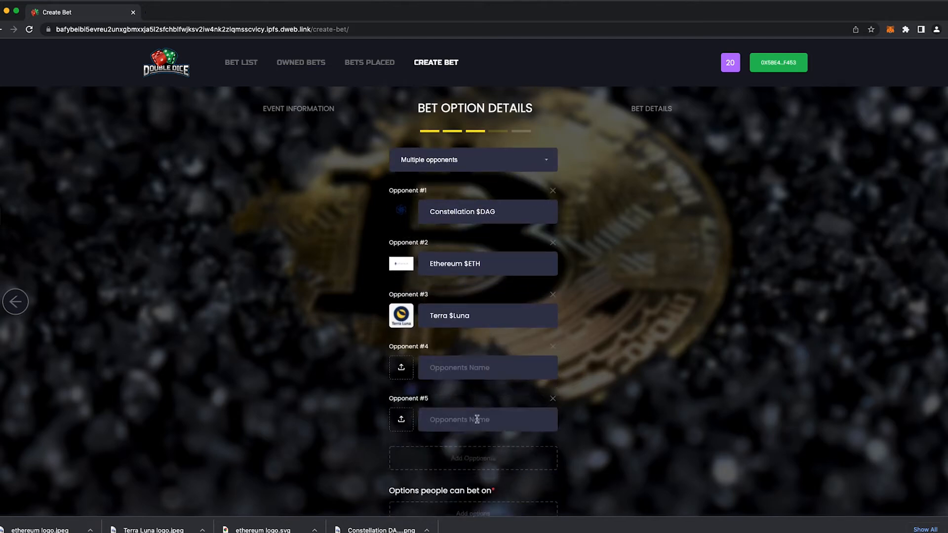
left_click(553, 400)
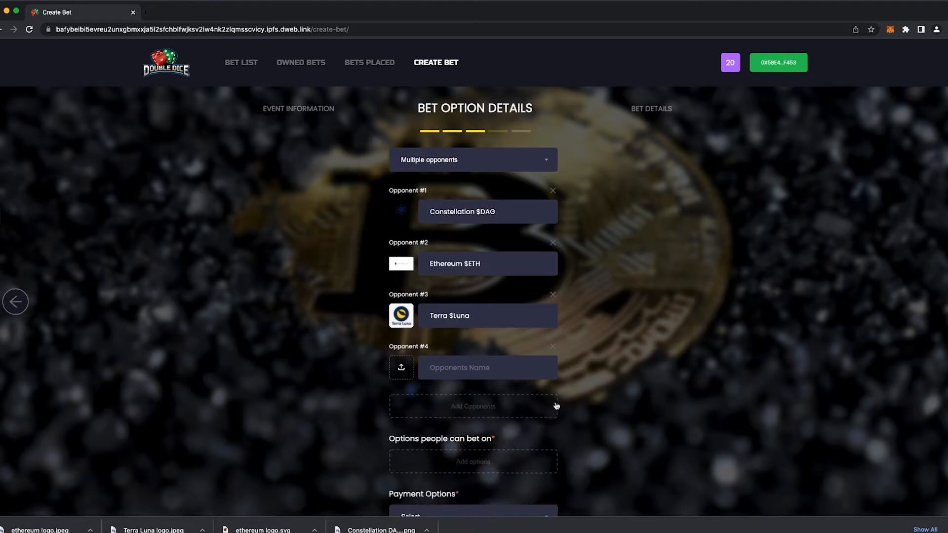
left_click(554, 348)
Copy the first opponent's name and add Constellation $DAG as an option people can bet on
scroll(424, 301, "down", 2)
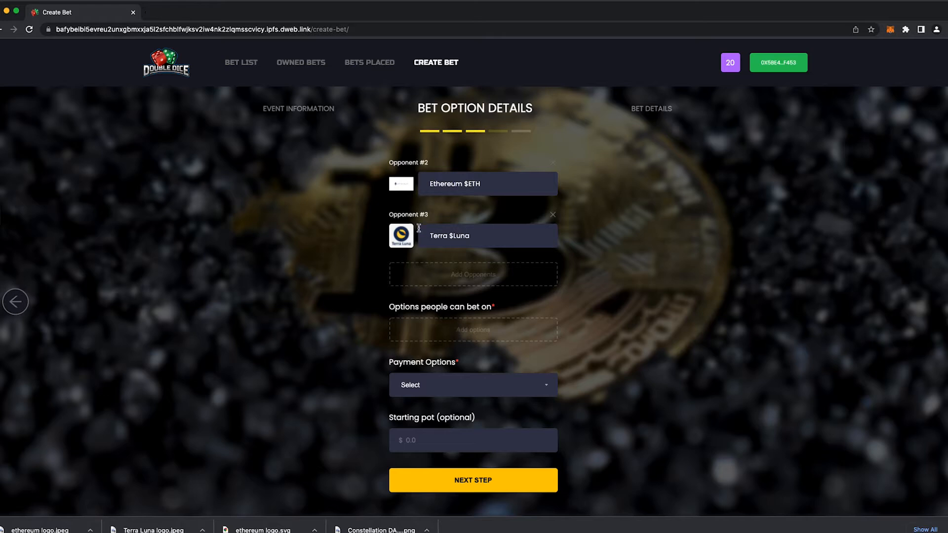
scroll(442, 217, "up", 1)
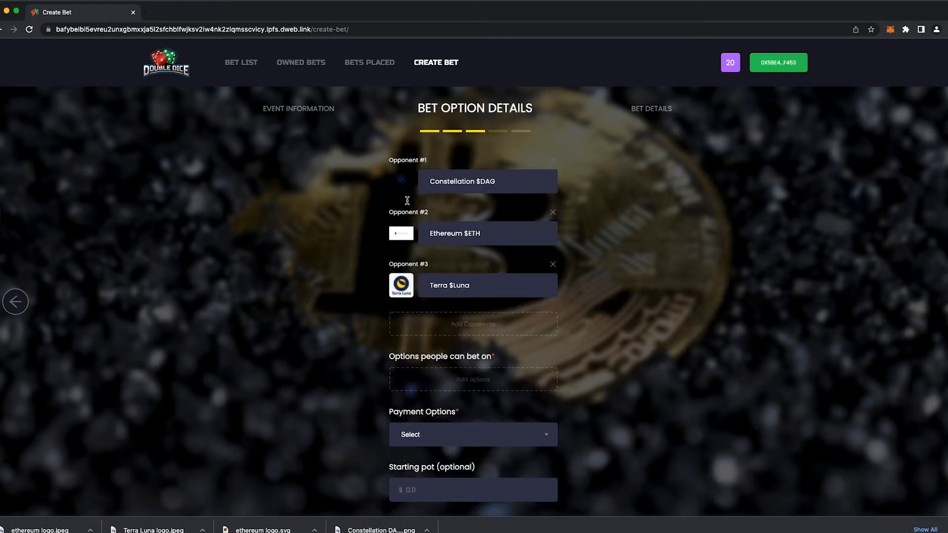
scroll(457, 252, "down", 1)
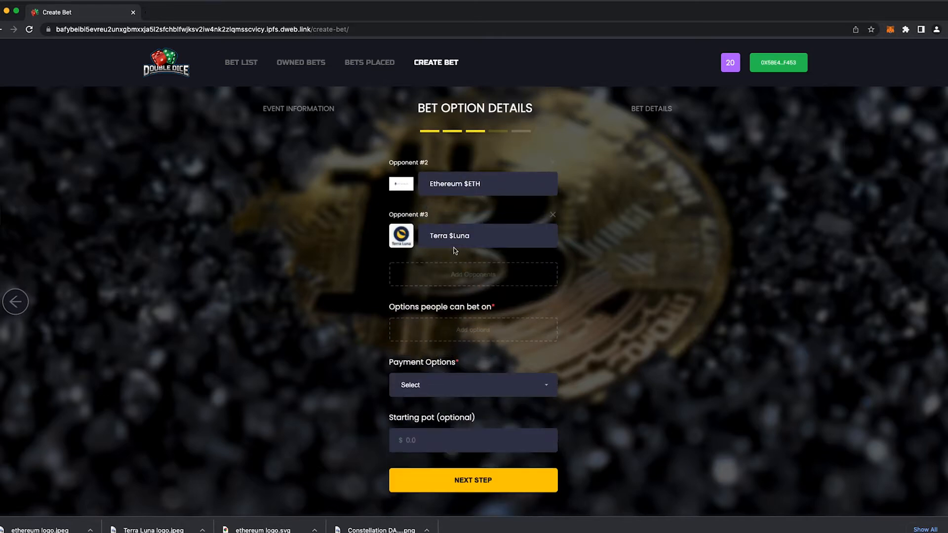
left_click(471, 331)
scroll(489, 274, "up", 1)
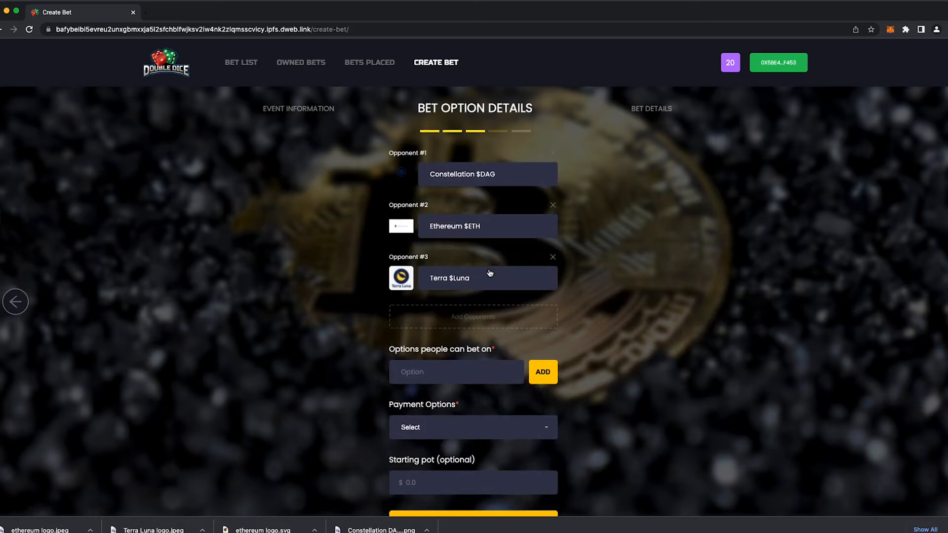
left_click_drag(504, 177, 325, 179)
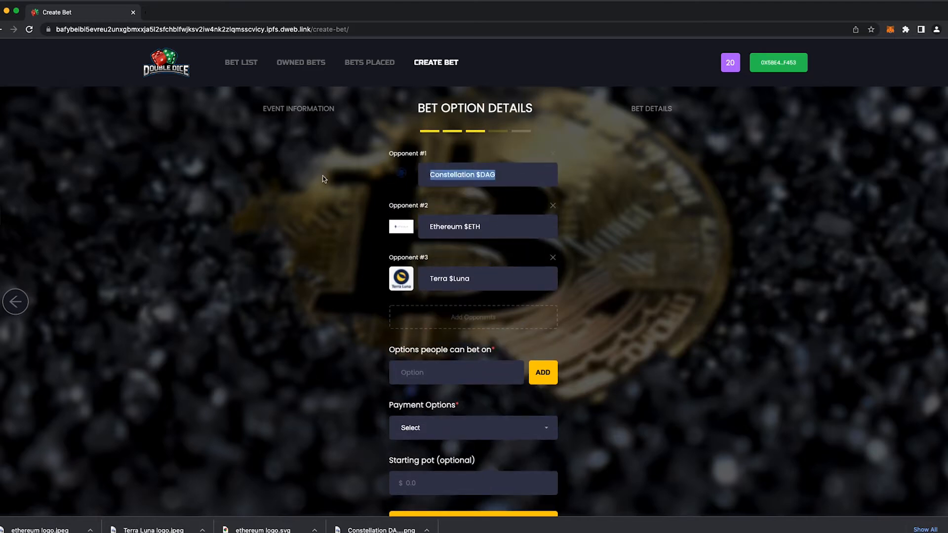
key("super+c")
left_click(470, 377)
key("super+v")
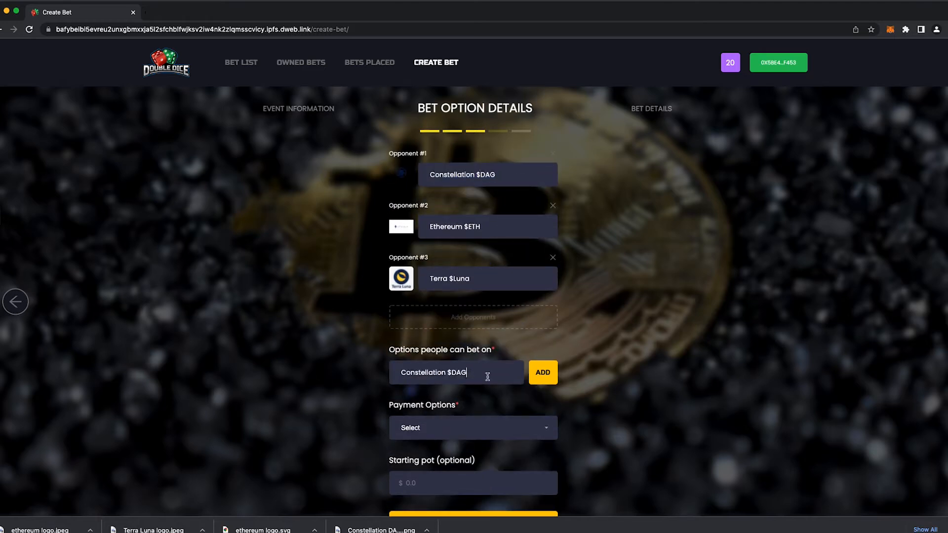
left_click(548, 374)
Copy the second opponent's name and add Ethereum $ETH as a betting option
left_click_drag(493, 222, 381, 226)
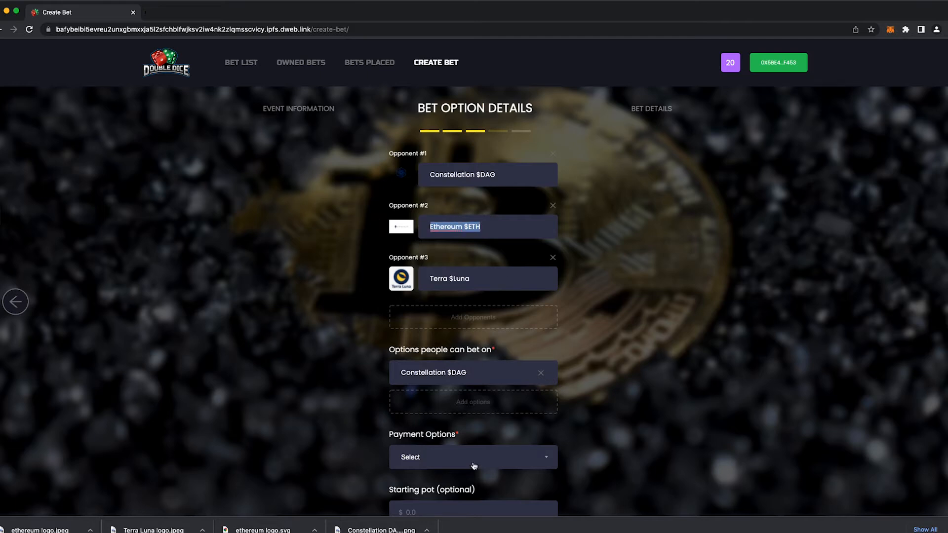
key("super+c")
left_click(457, 404)
key("super+v")
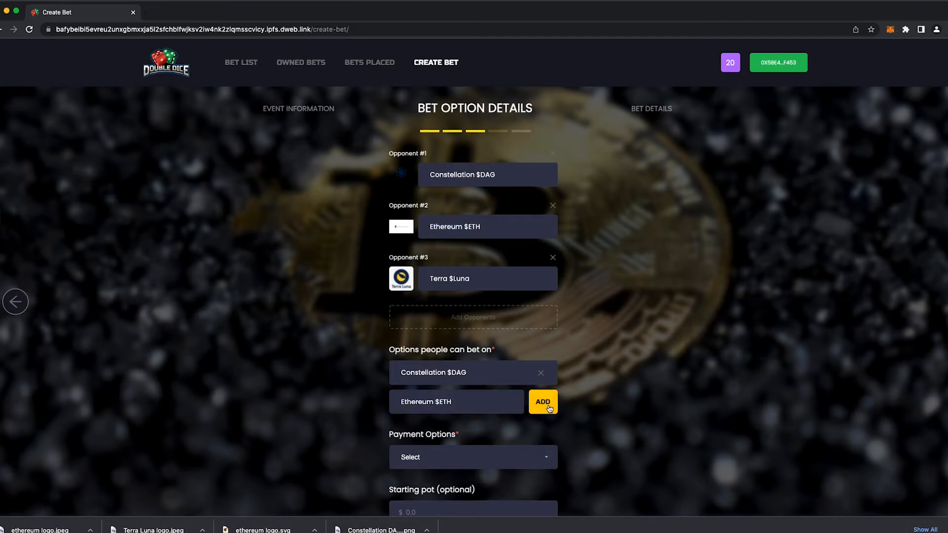
left_click(548, 404)
Copy the third opponent's name and add Terra $Luna as a betting option
triple_click(475, 277)
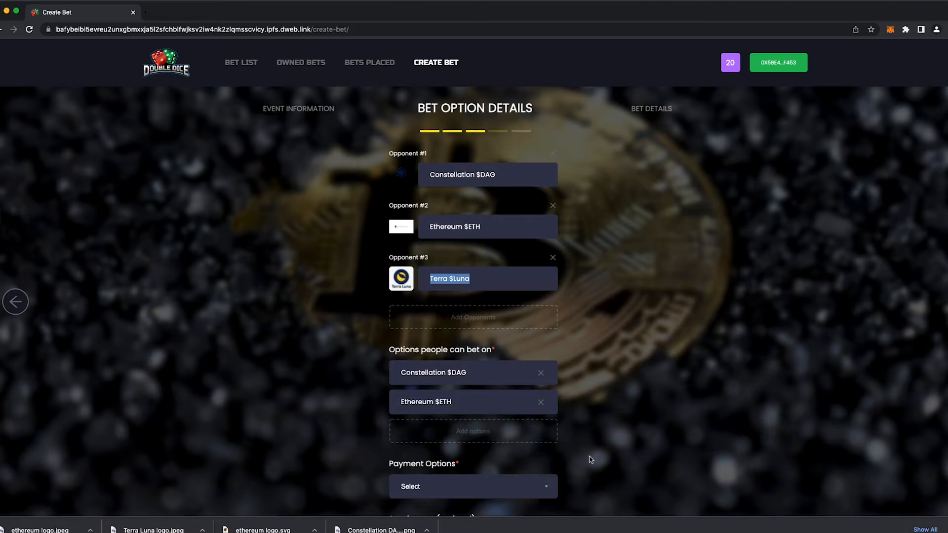
key("super+c")
left_click(498, 432)
key("super+v")
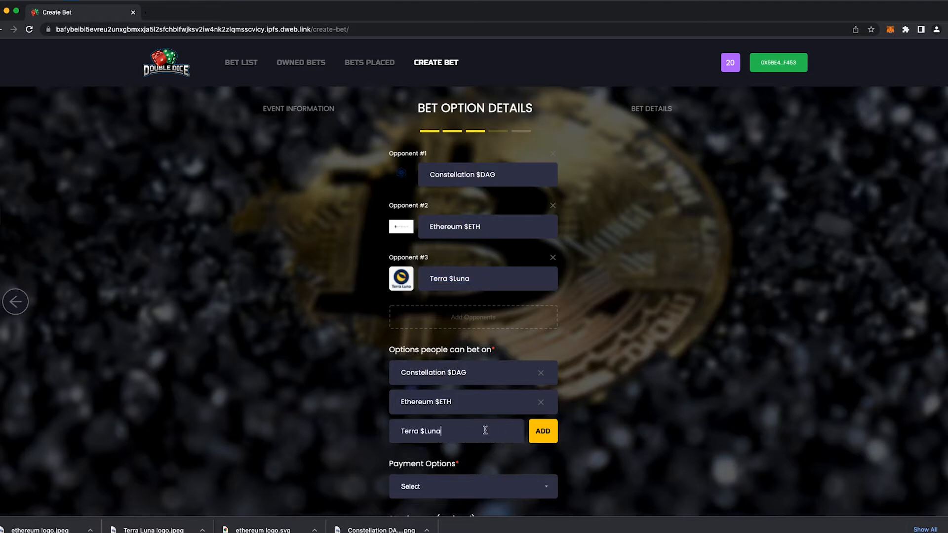
left_click(549, 431)
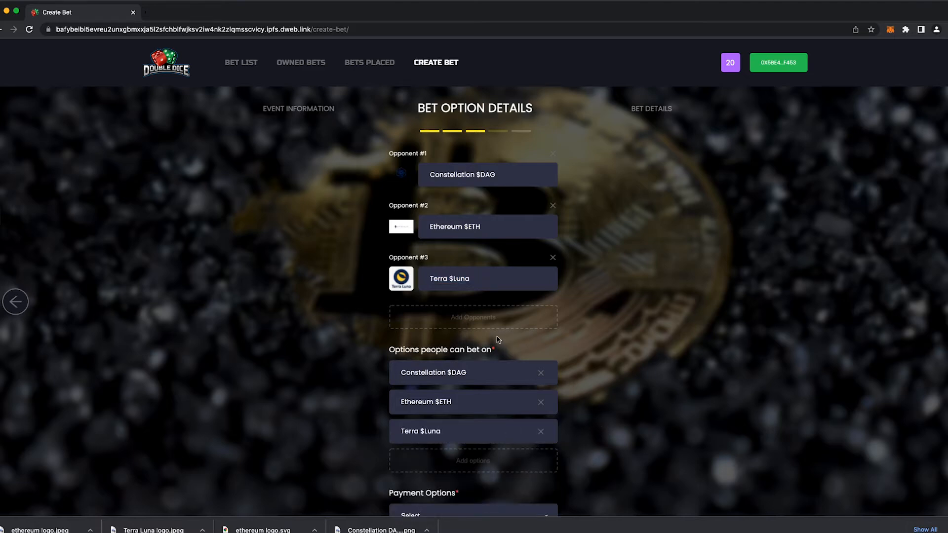
Choose TestCoin6 as the payment option, leave the starting pot empty and proceed to the bet details
scroll(343, 432, "down", 2)
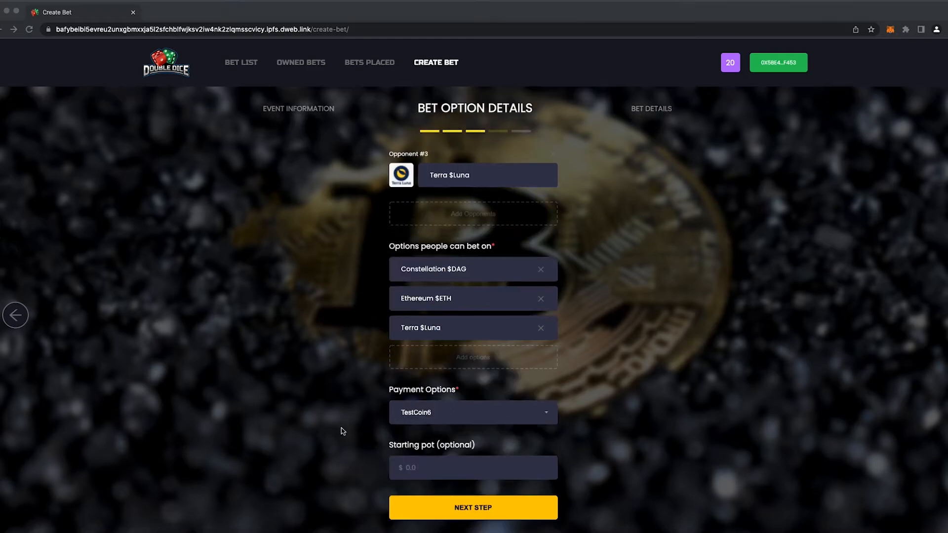
left_click(445, 415)
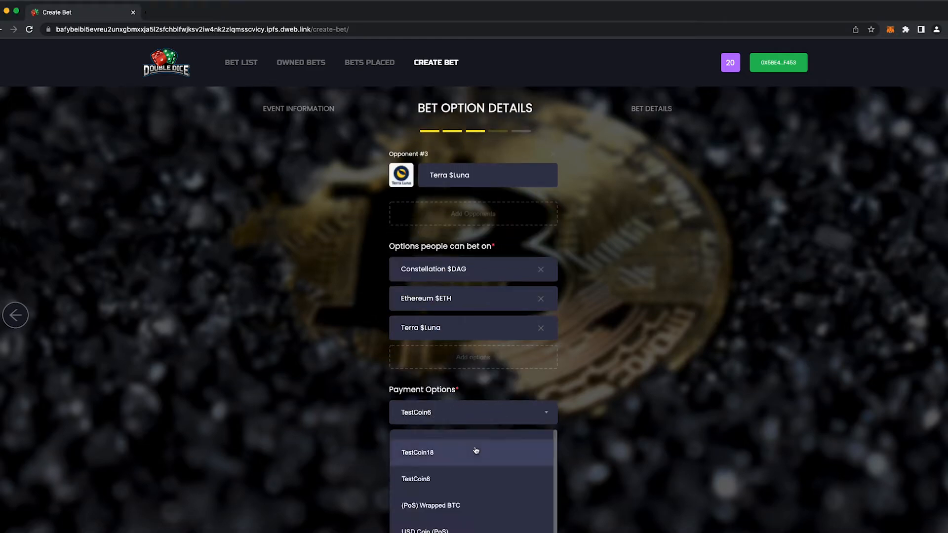
scroll(455, 514, "down", 1)
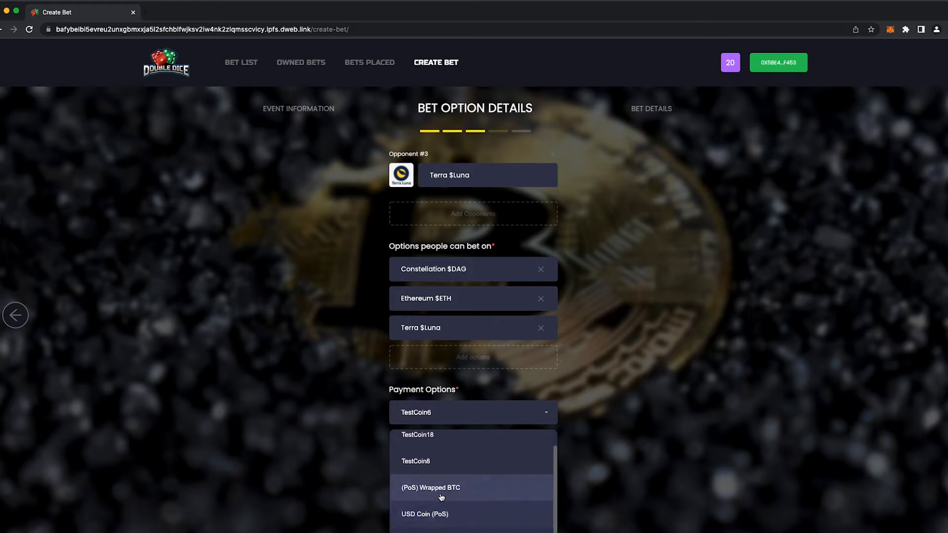
left_click(433, 529)
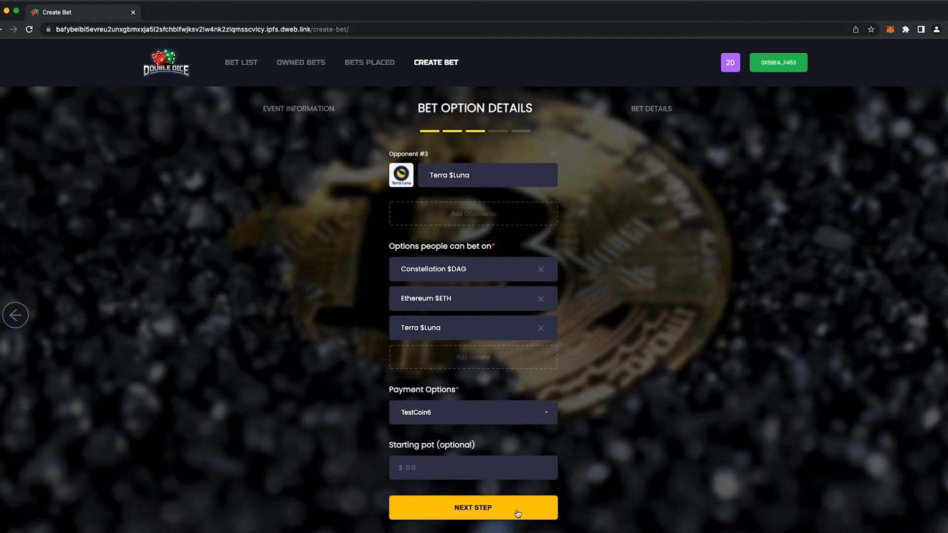
left_click(488, 516)
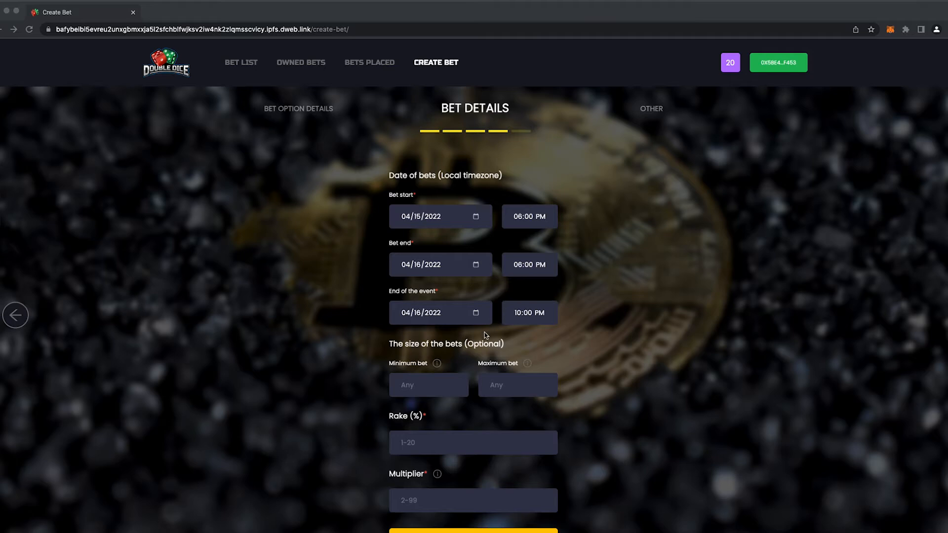
Set the minimum bet size to 100
scroll(484, 333, "down", 2)
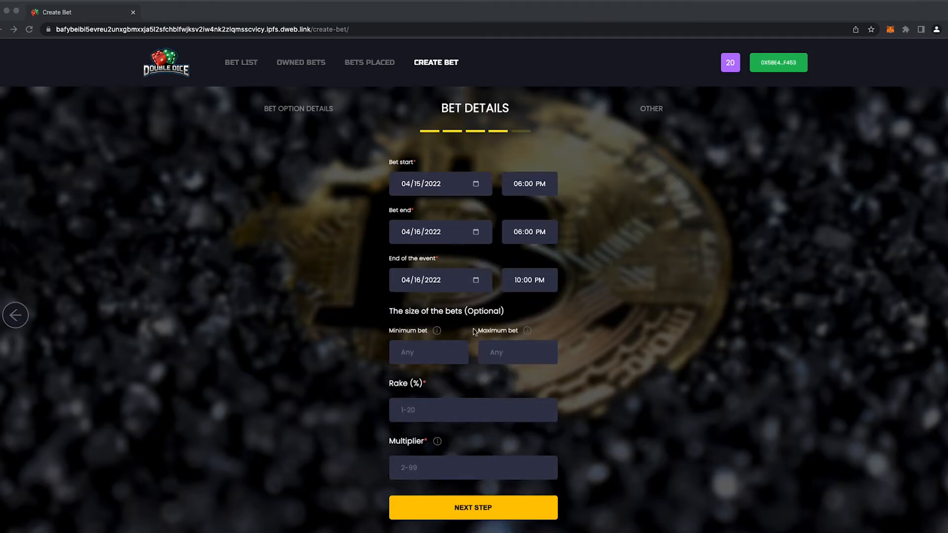
left_click(455, 355)
type("100")
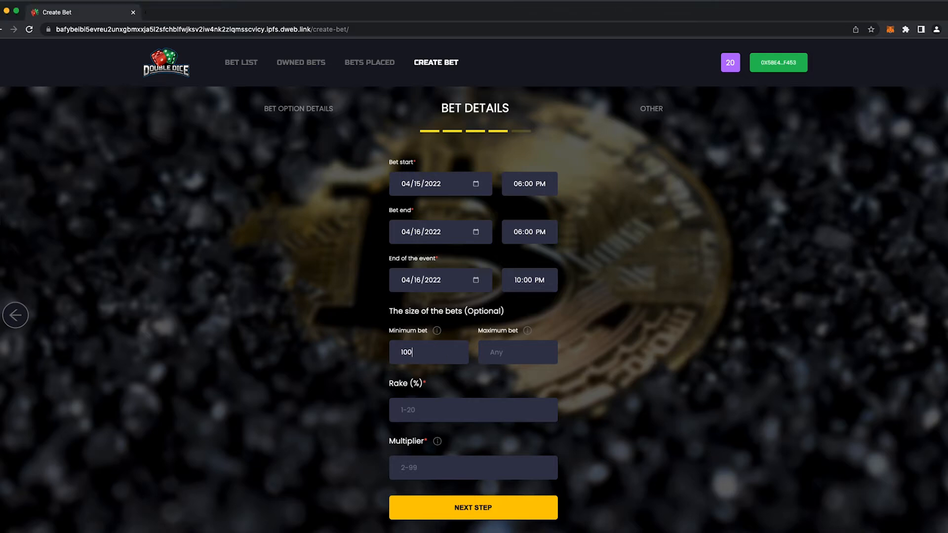
Clear the minimum bet size and check the explanations for the minimum and maximum bet
type("0")
key("super+a")
key("BackSpace")
mouse_move(435, 332)
mouse_move(527, 329)
Set the rake to 2% and the multiplier to 10
left_click(492, 411)
type("2")
type("10")
Switch to the CalcMadeEasy calculator, divide 24 by 10 and return to the bet form
key("super+Tab")
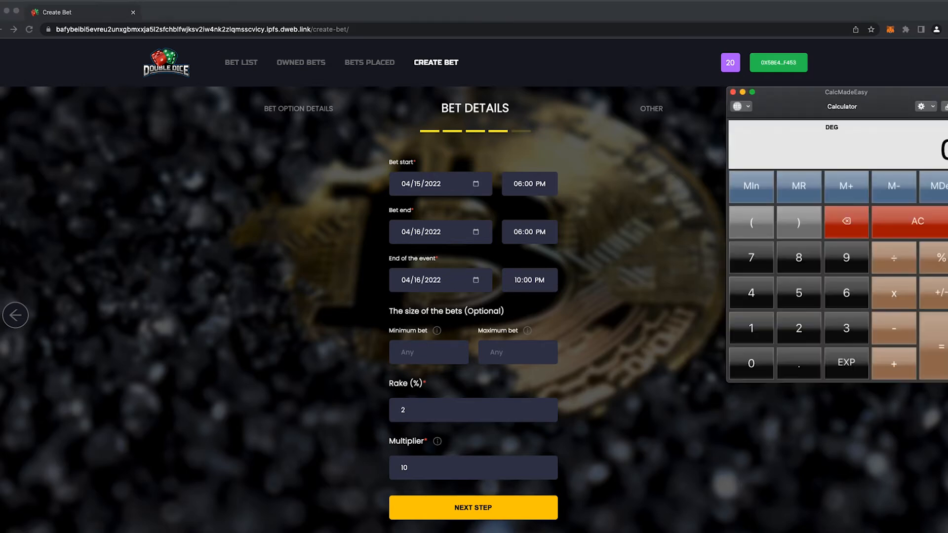
left_click(933, 225)
type("24/10")
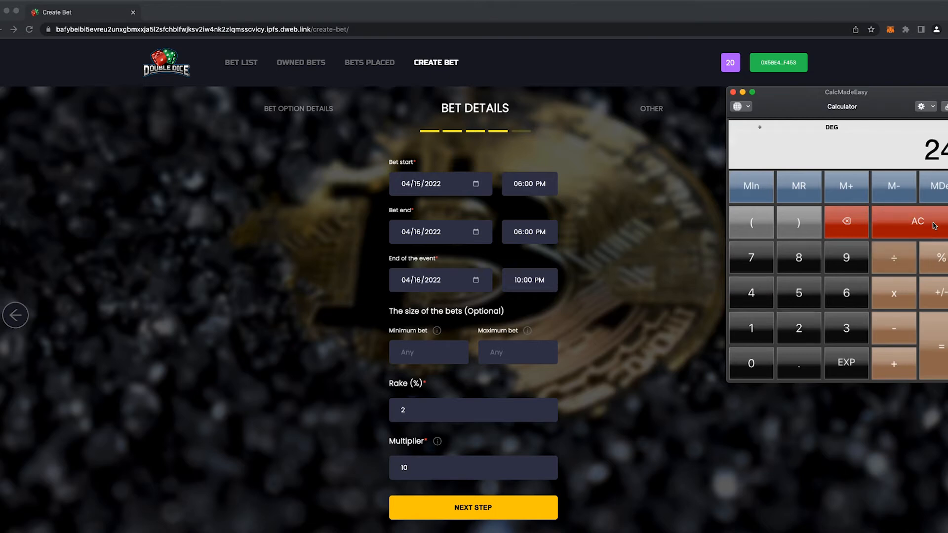
key("Return")
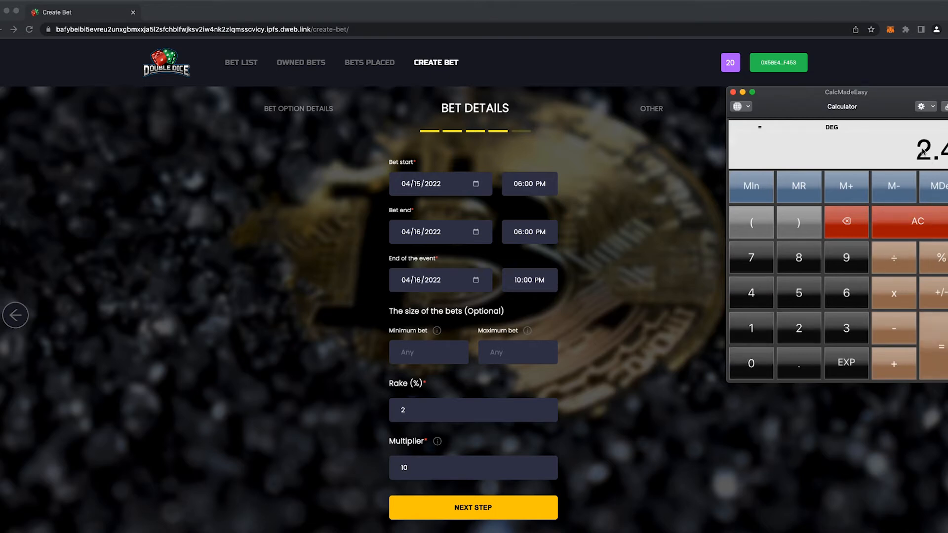
left_click(668, 242)
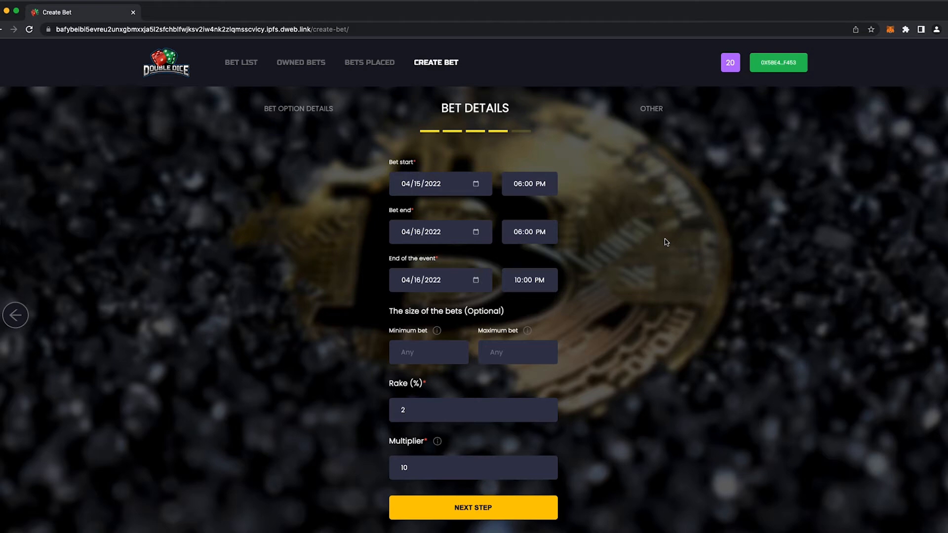
Re-enter 10 as the multiplier, try 5 instead and clear the value
left_click_drag(430, 465, 376, 467)
key("BackSpace")
type("10")
left_click_drag(419, 472, 394, 471)
type("5")
key("BackSpace")
Switch to the CalcMadeEasy calculator, reset it and multiply 10 by 10
key("super+Tab")
left_click(928, 225)
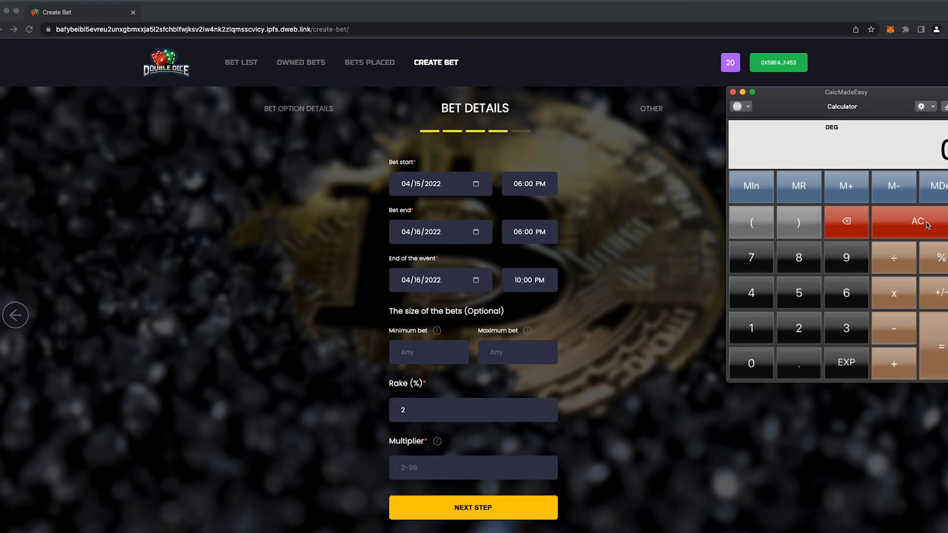
type("10")
left_click(898, 297)
type("10")
left_click(944, 355)
Reset the calculator and multiply 10 by 5
left_click(932, 227)
left_click(759, 331)
left_click(758, 365)
left_click(897, 295)
left_click(817, 296)
left_click(943, 347)
Enter 150 in the calculator, reset it and divide 500 by 150
left_click(912, 224)
left_click(748, 326)
left_click(799, 301)
left_click(759, 364)
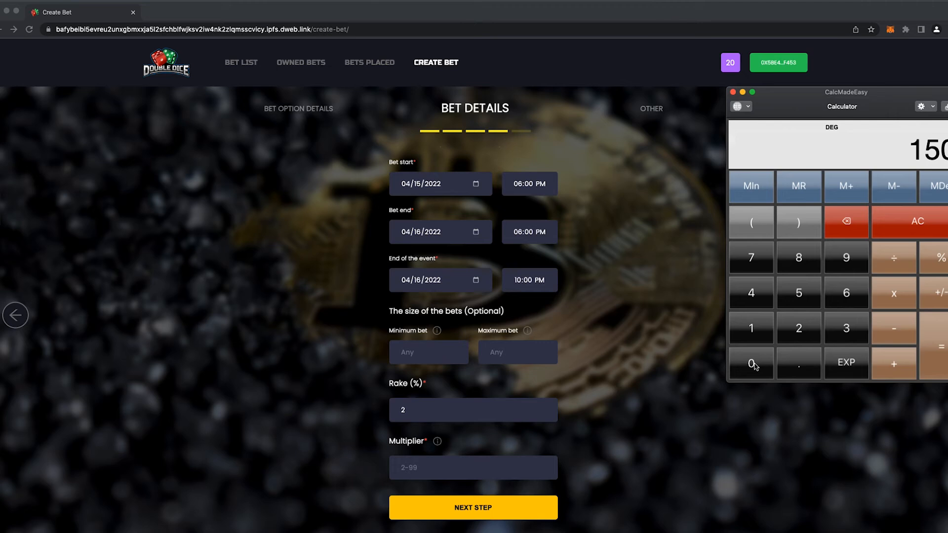
left_click(930, 233)
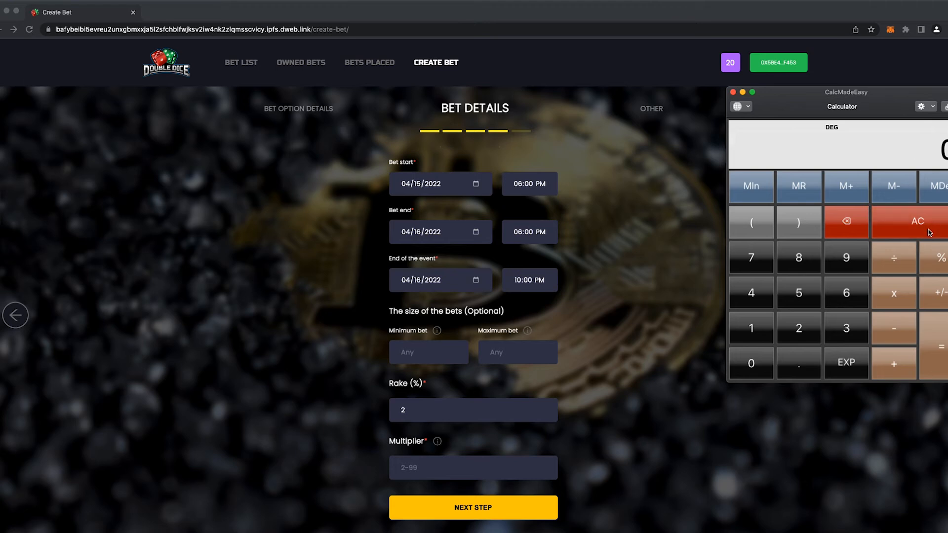
type("500")
left_click(902, 266)
type("150")
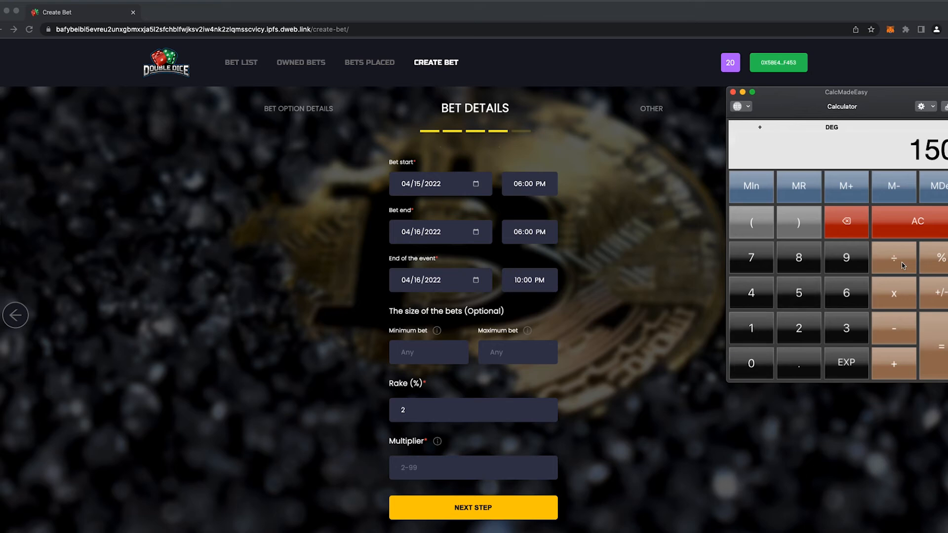
key("Return")
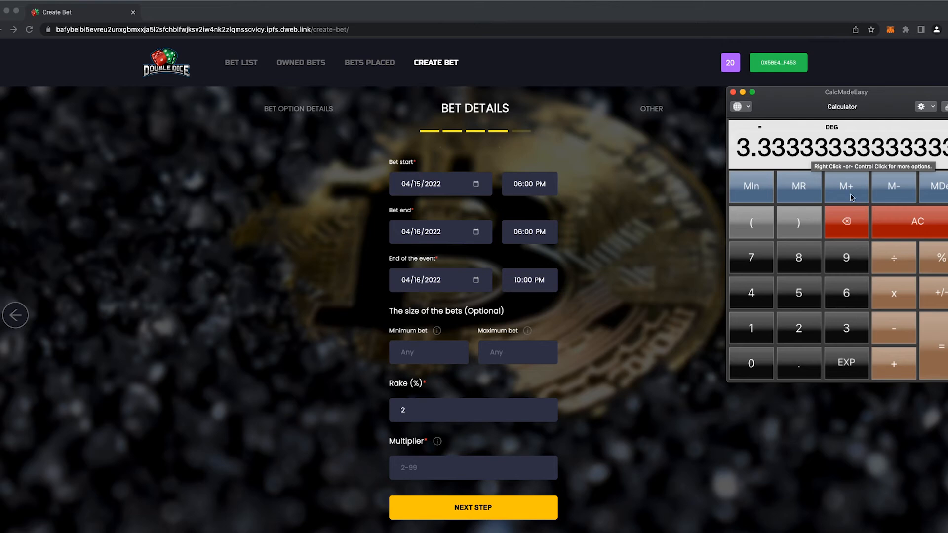
Reset the calculator and multiply 3.33 by 100
left_click(909, 232)
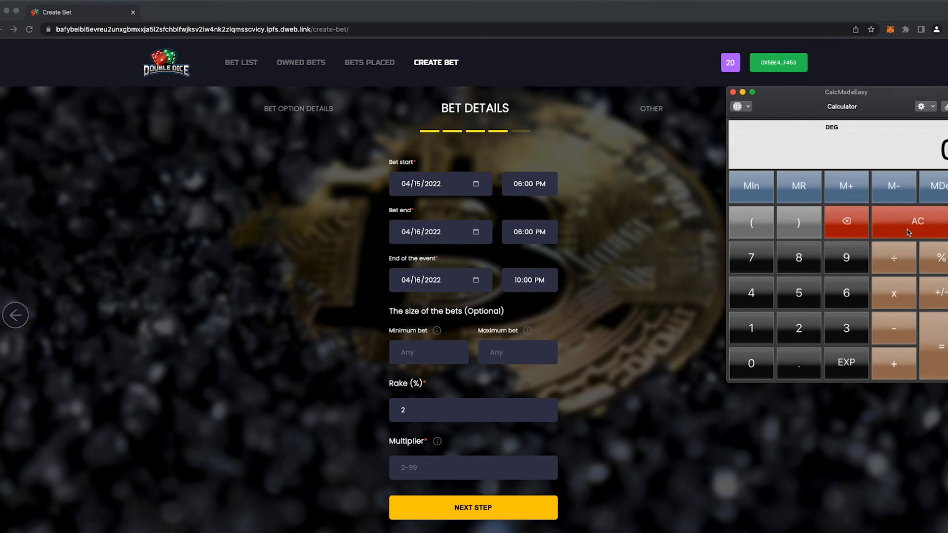
type("3.33*")
type("100")
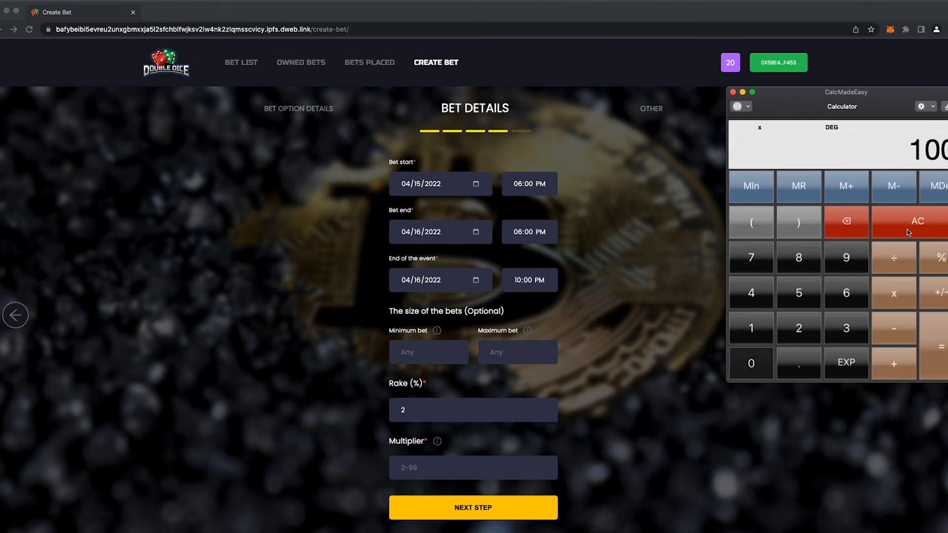
key("Return")
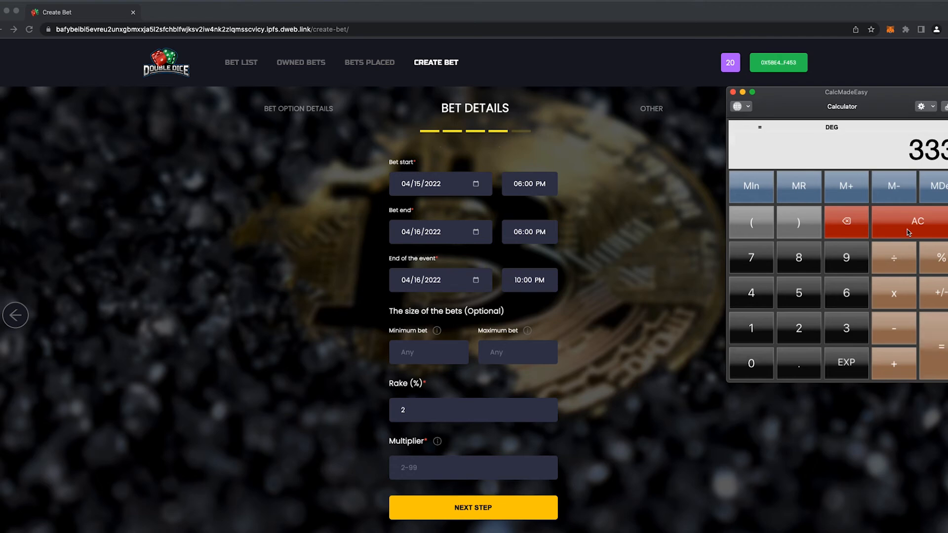
Reset the calculator and multiply 50 by 3.33
left_click(911, 232)
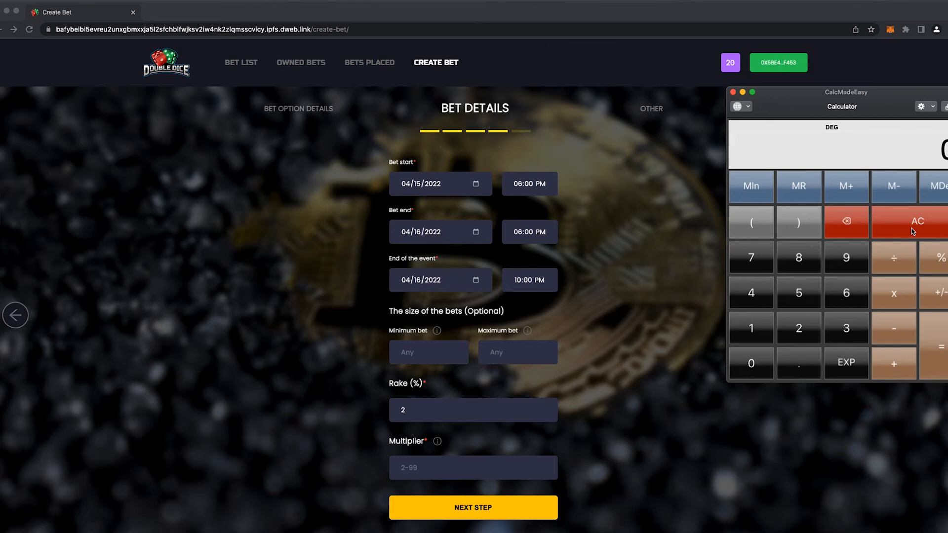
type("50*3")
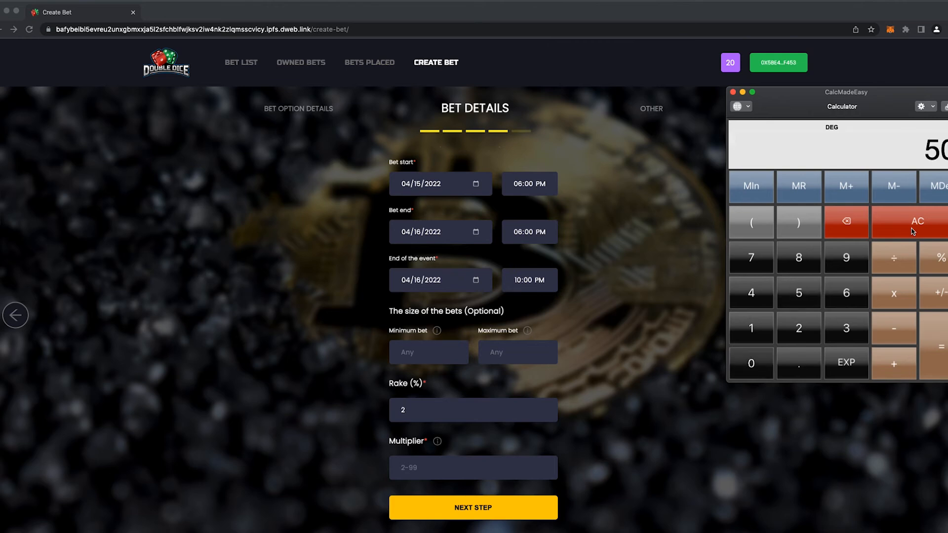
type(".33")
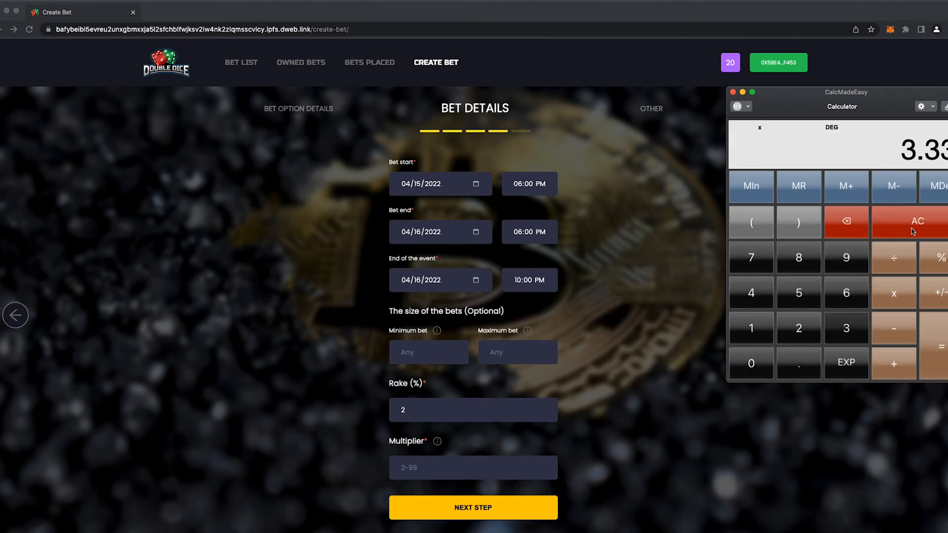
key("Return")
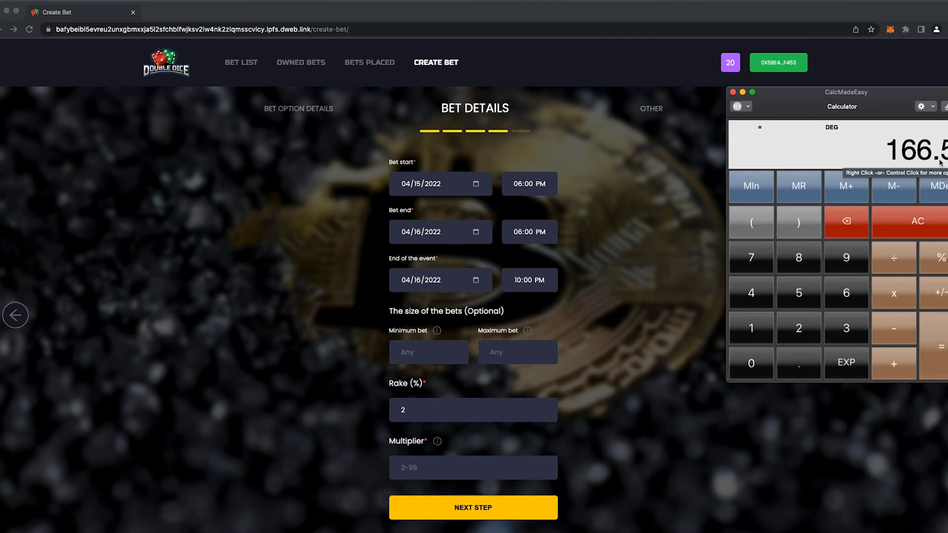
Return to the bet form, set the multiplier to 10 and proceed to the Other section
left_click(702, 186)
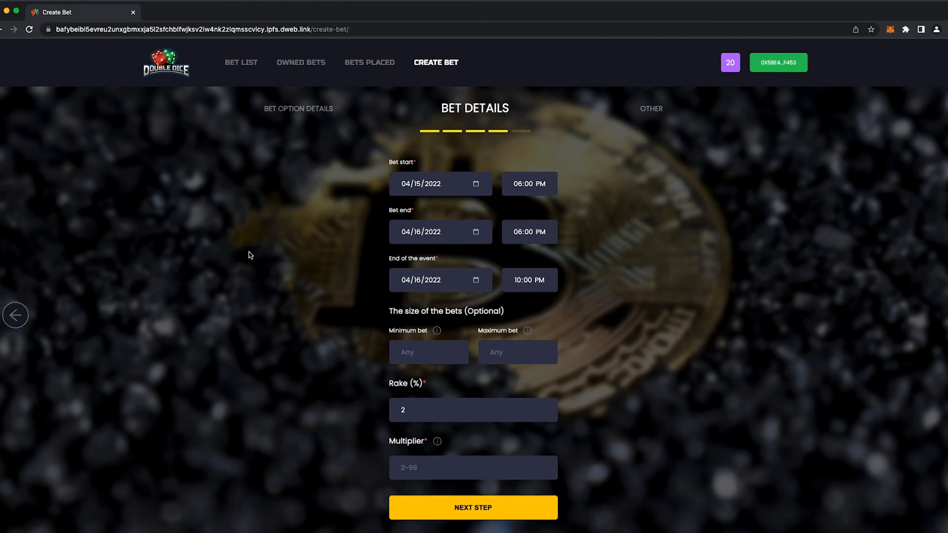
type("10")
left_click(478, 510)
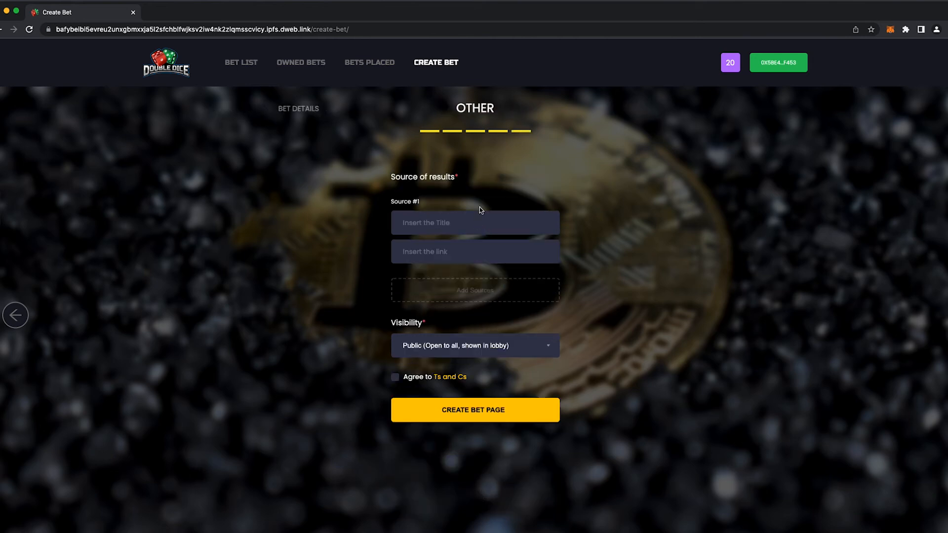
triple_click(439, 177)
left_click(479, 224)
type("Coingecko")
left_click(451, 252)
type("https://www.coingecko.com/")
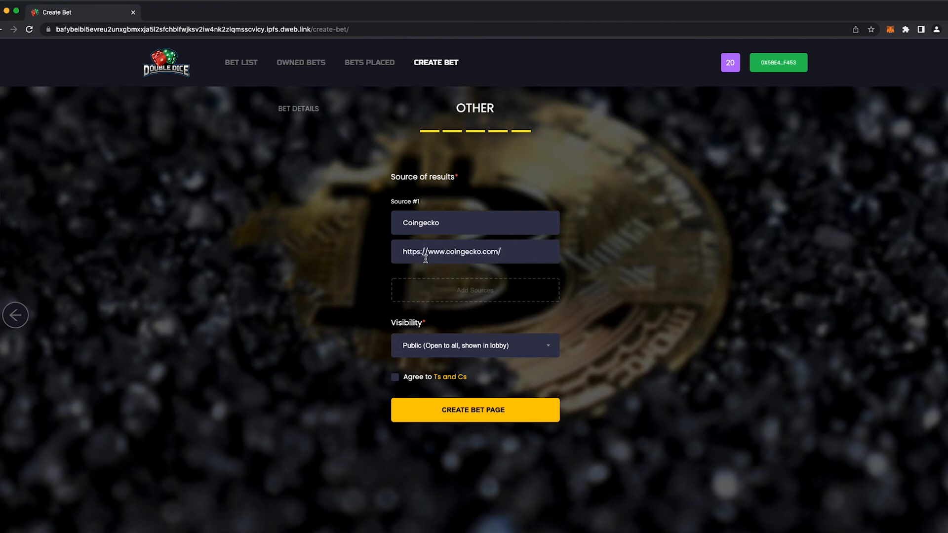
left_click_drag(402, 252, 430, 256)
left_click(633, 285)
Check the visibility options, keep Public (Open to all, shown in lobby) and agree to the Ts and Cs
left_click(464, 349)
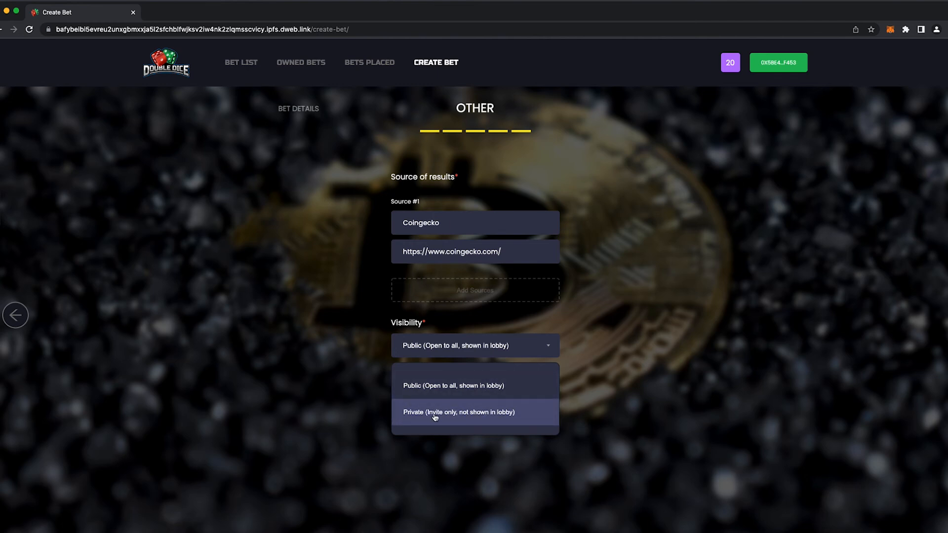
left_click(334, 366)
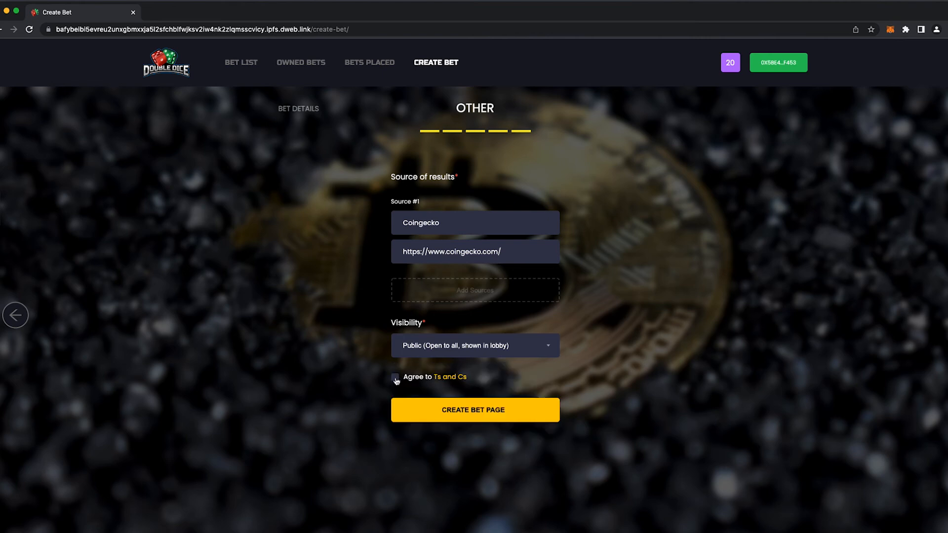
left_click(395, 378)
Create the bet page, review the gas fee in the MetaMask request and confirm the transaction
left_click(491, 412)
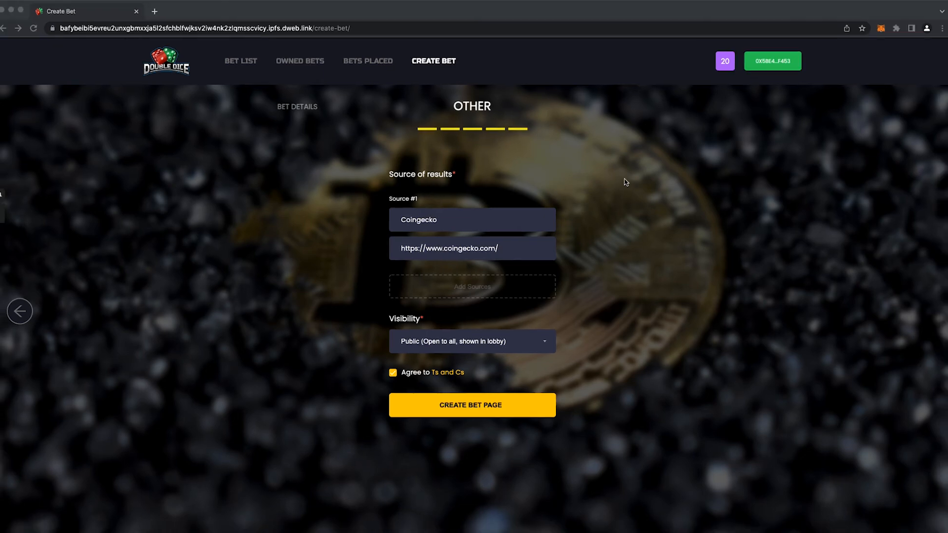
left_click(501, 404)
left_click(477, 414)
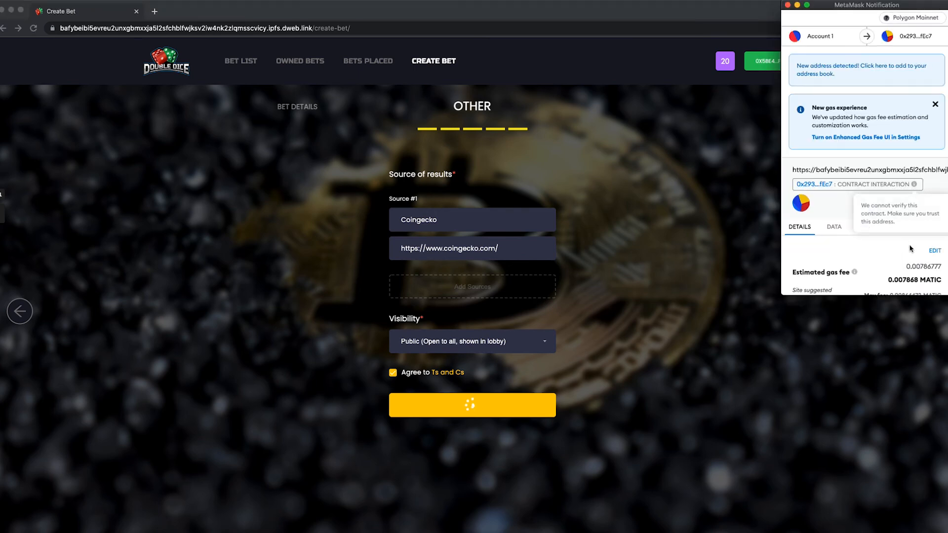
scroll(909, 232, "down", 5)
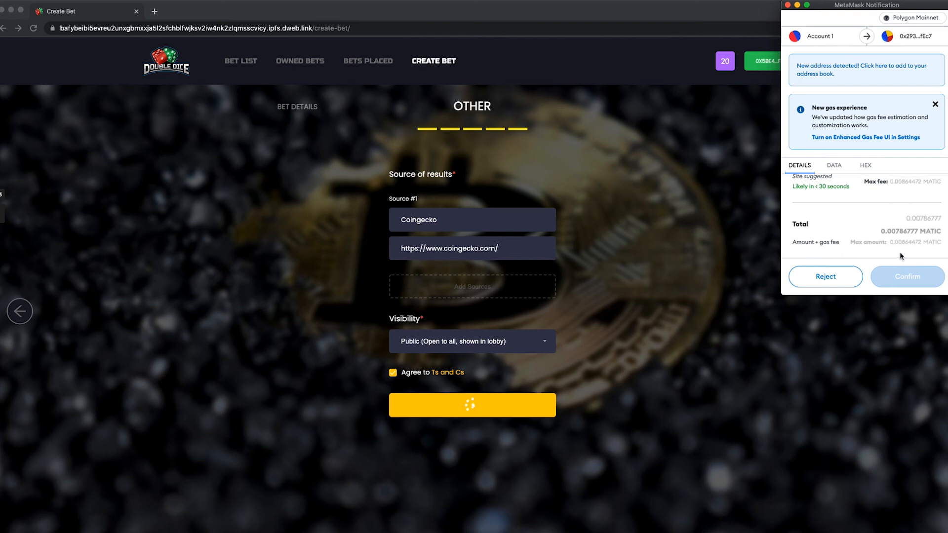
scroll(909, 227, "up", 3)
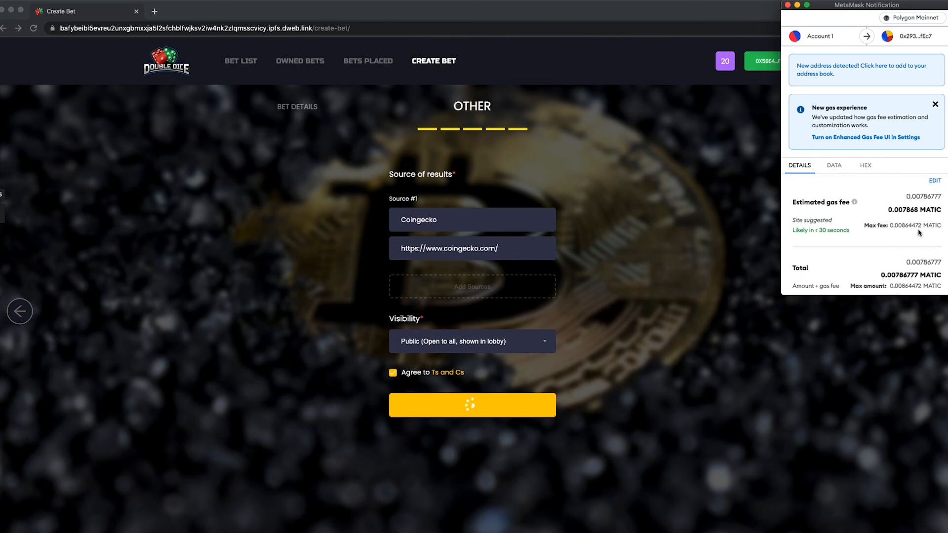
scroll(915, 223, "down", 3)
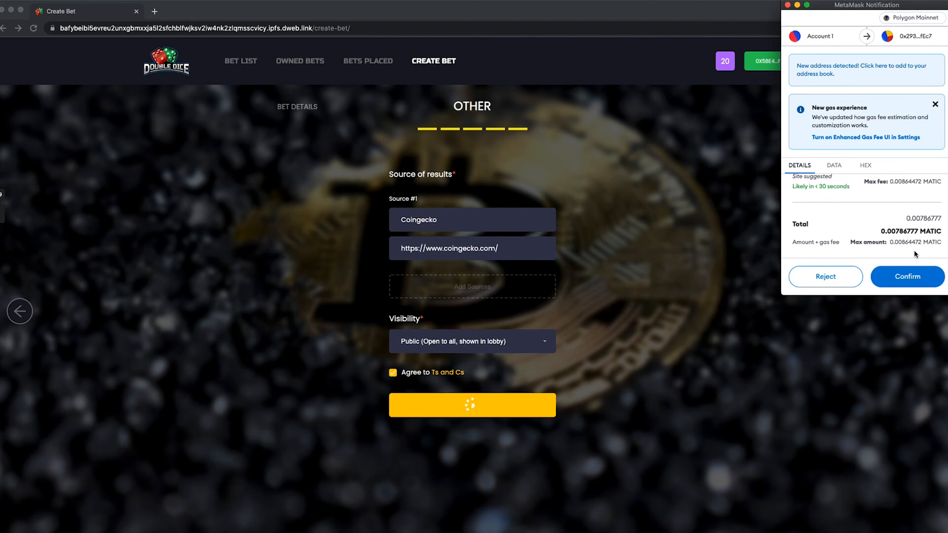
left_click(907, 277)
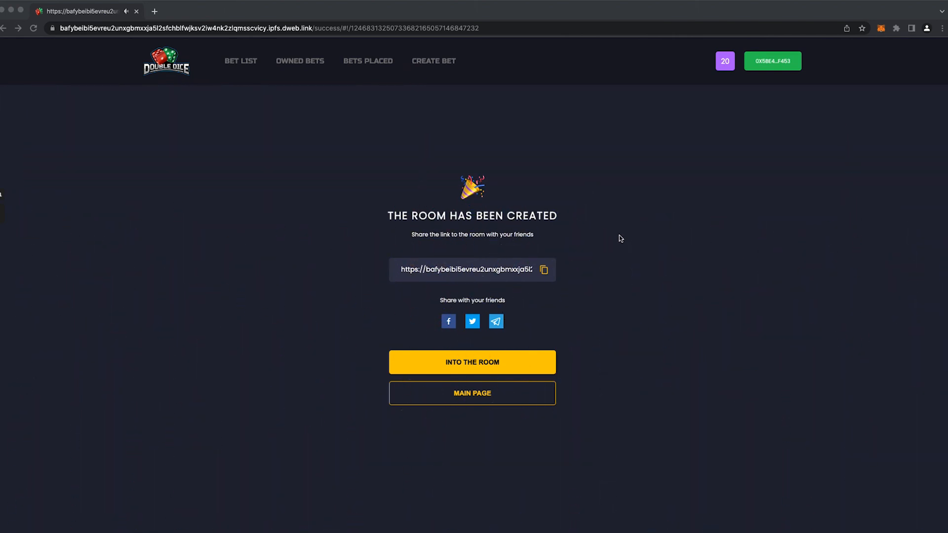
Copy the link to the created room and examine the ipfs part of the page address
left_click(545, 276)
left_click(544, 273)
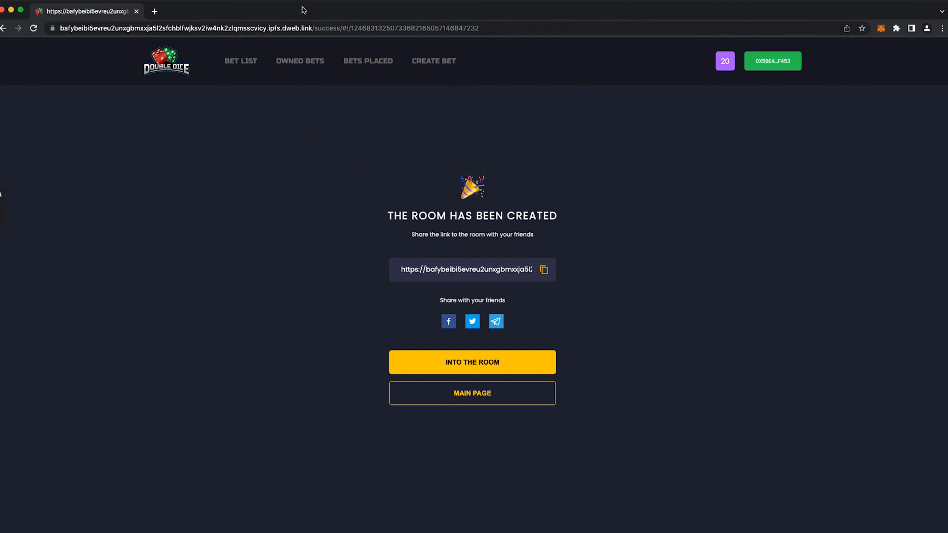
left_click(273, 27)
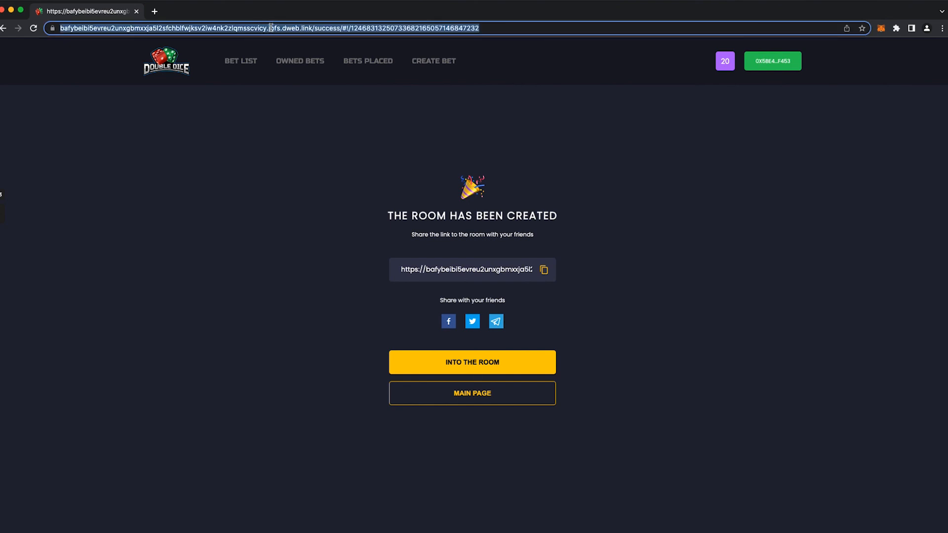
double_click(272, 28)
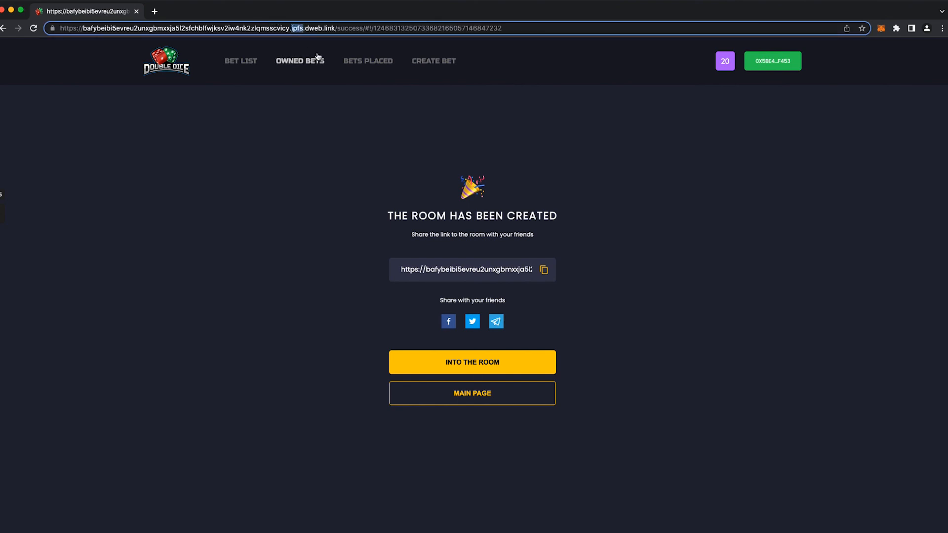
left_click(592, 228)
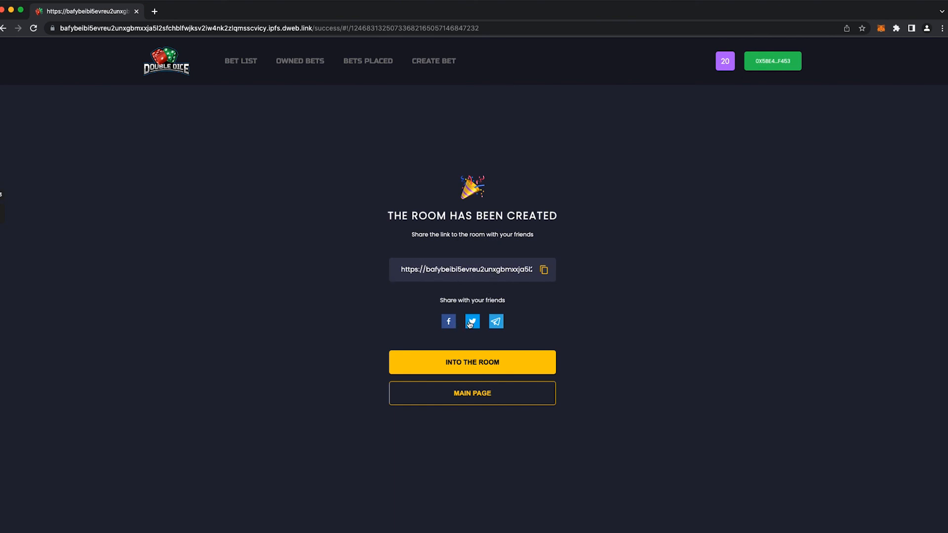
Enter the created room and review the $DAG $ETH $LUNA % Gainers Race bet page
left_click(482, 372)
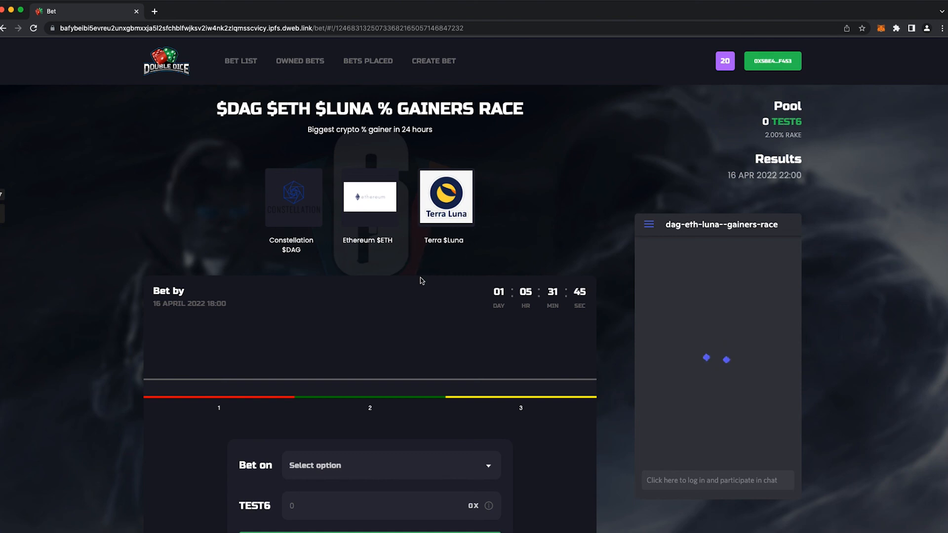
scroll(458, 312, "down", 3)
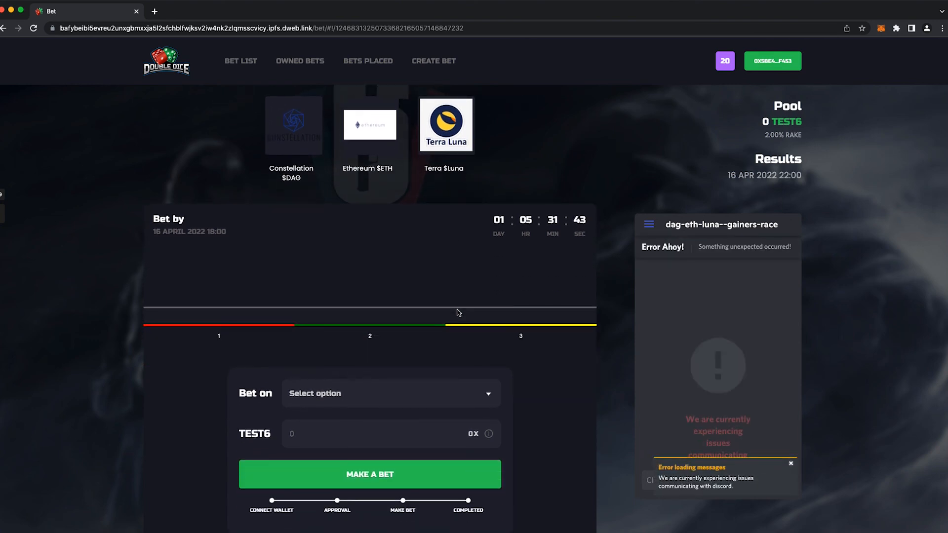
scroll(458, 313, "up", 3)
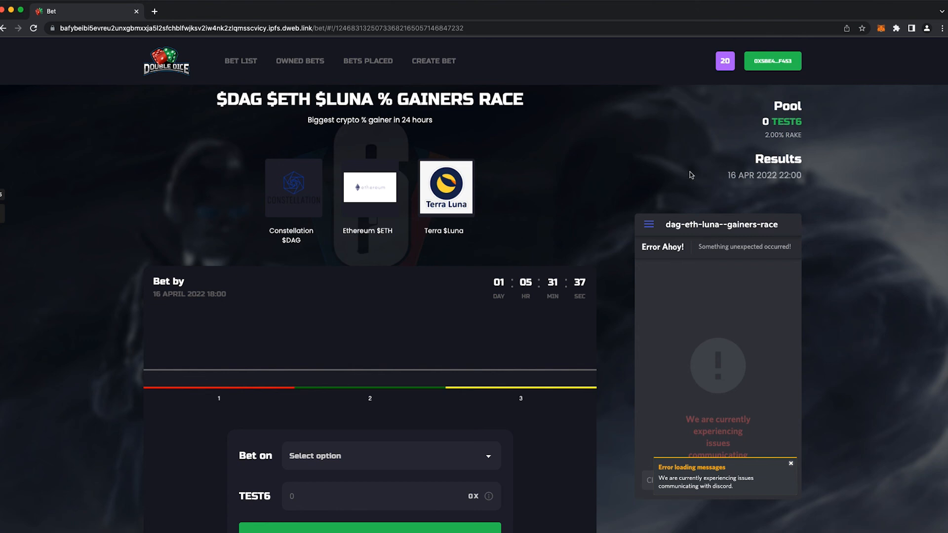
scroll(691, 174, "up", 1)
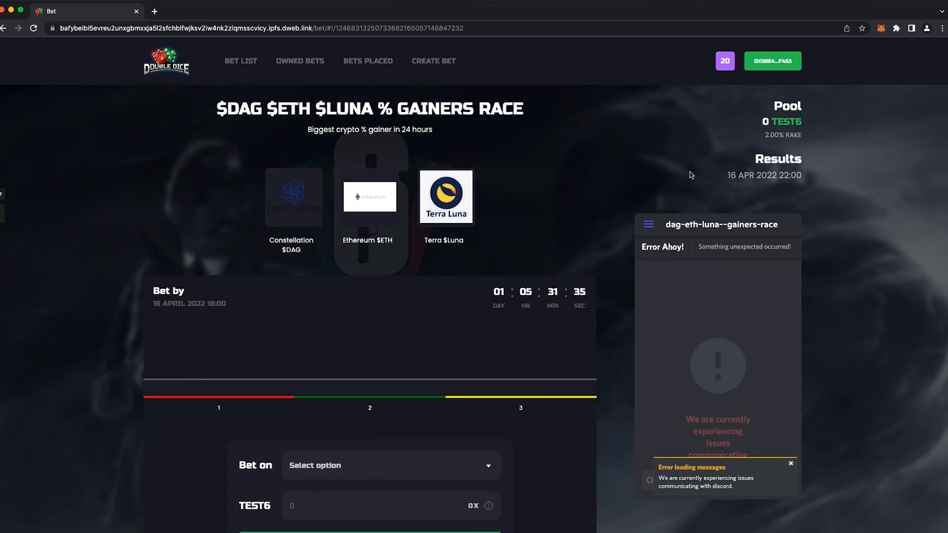
Review the bet page's title, description, pool rake and results date
scroll(691, 174, "down", 1)
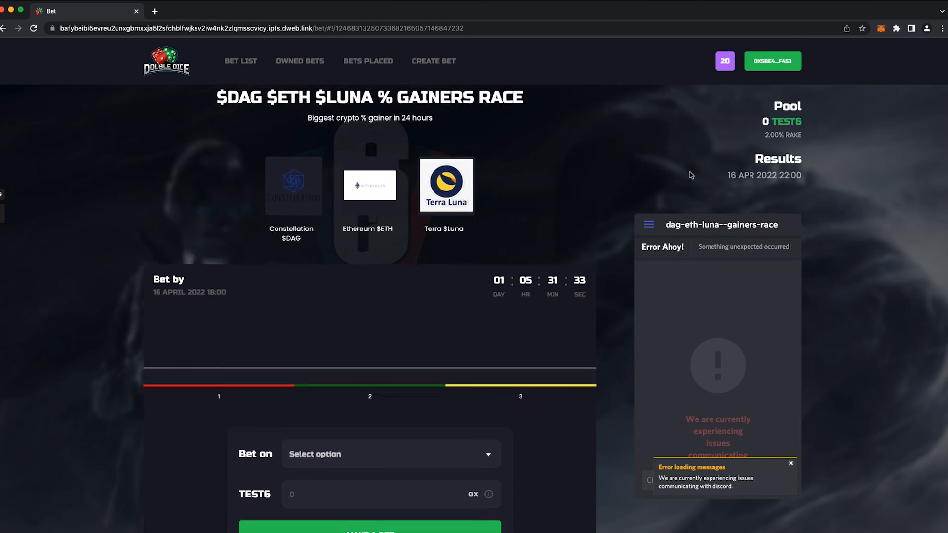
scroll(691, 175, "up", 1)
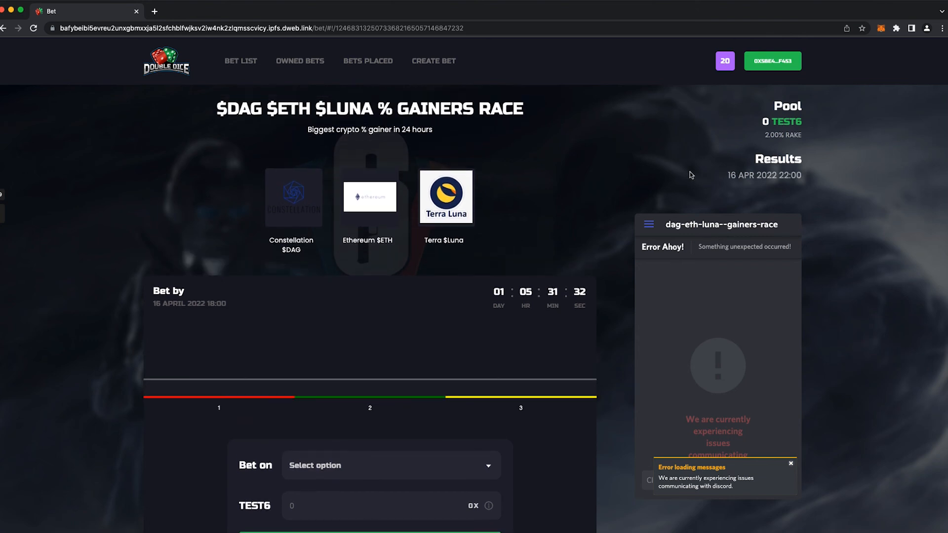
triple_click(397, 113)
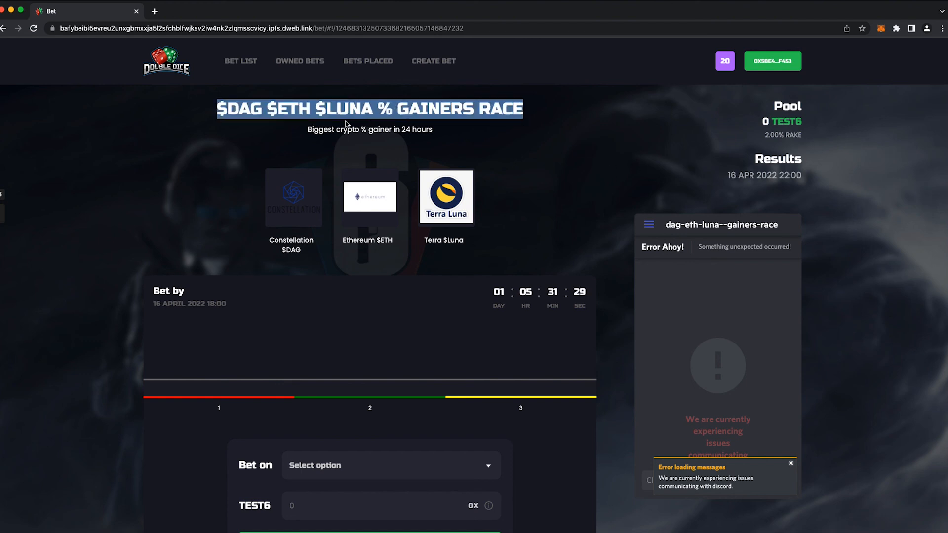
triple_click(314, 129)
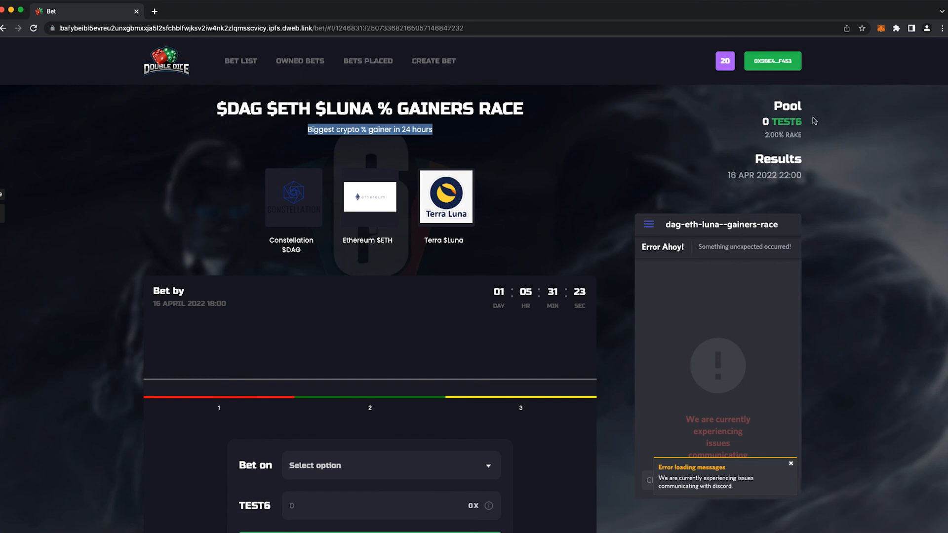
left_click_drag(766, 135, 808, 137)
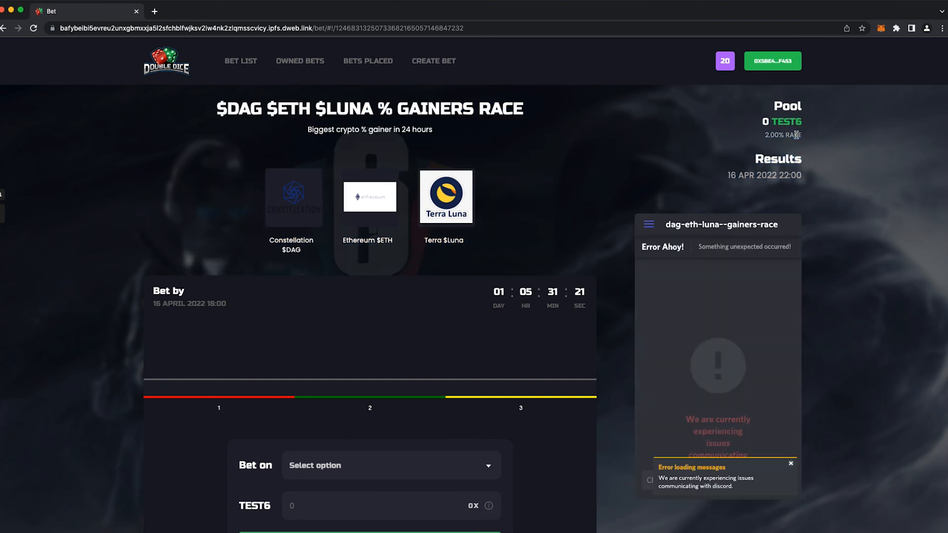
double_click(797, 135)
double_click(773, 135)
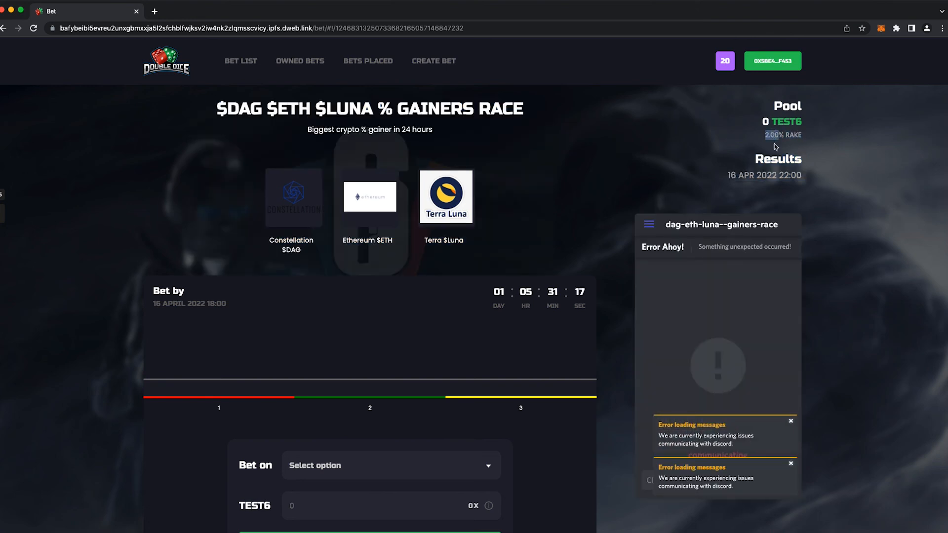
left_click(760, 169)
Choose Constellation $DAG as the option to bet on
scroll(397, 358, "down", 3)
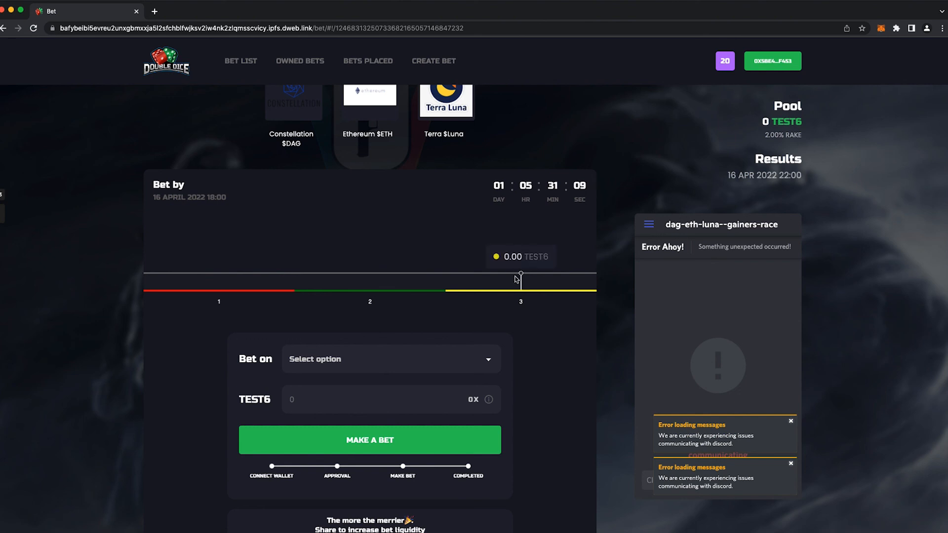
scroll(345, 321, "up", 1)
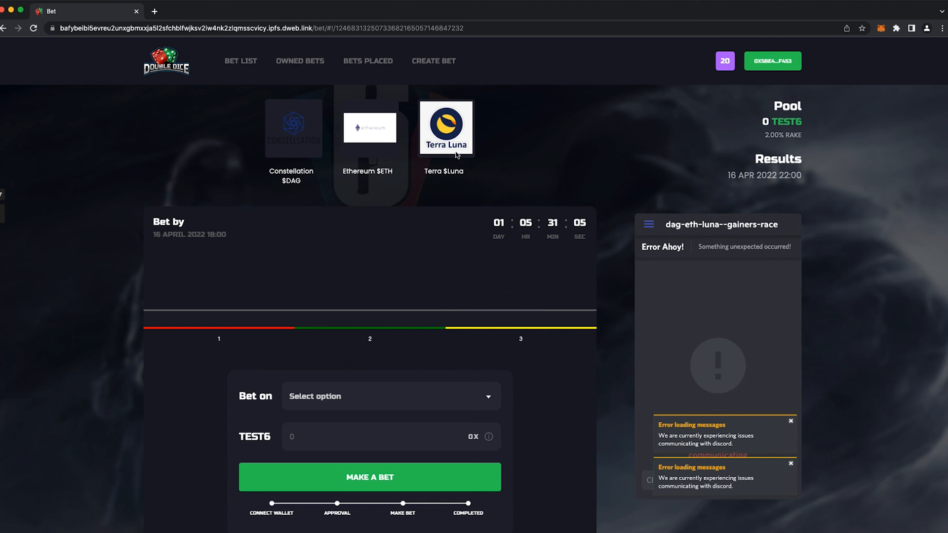
left_click(421, 397)
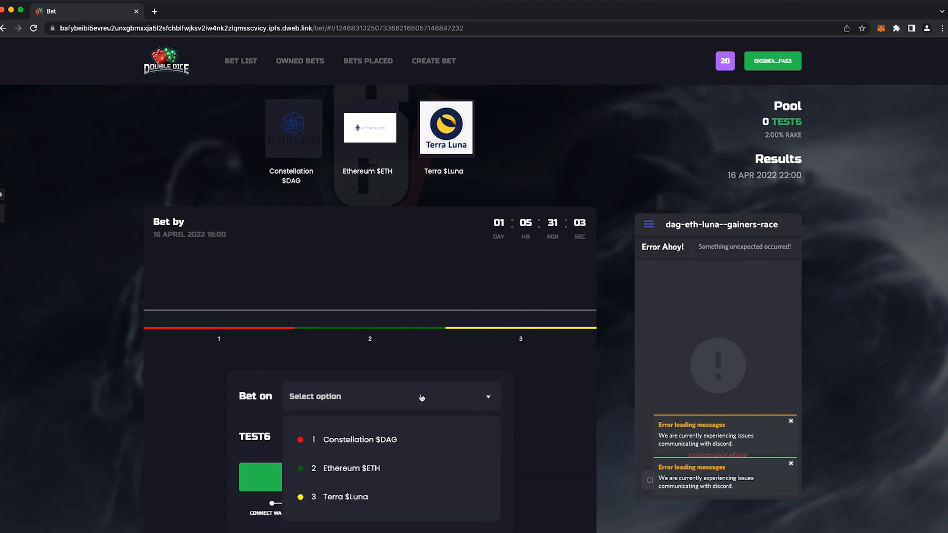
left_click(386, 440)
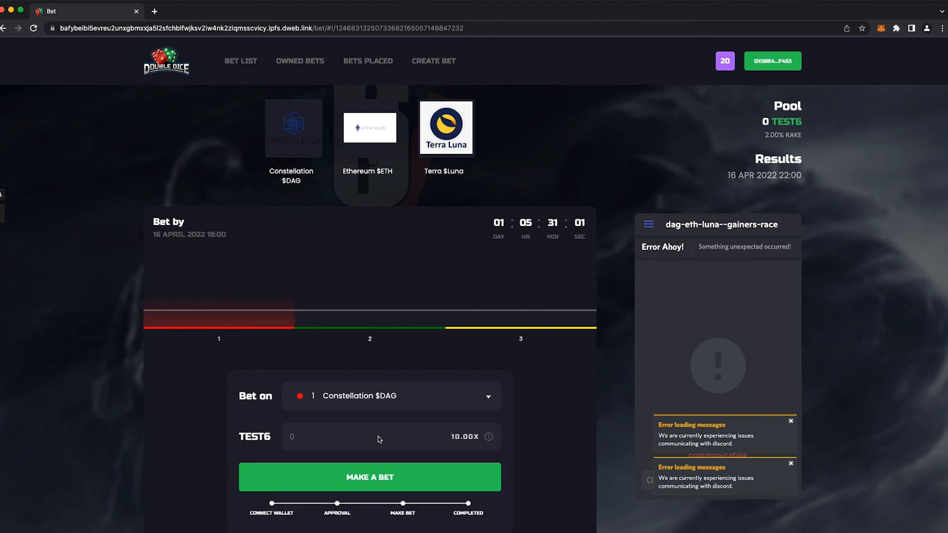
Examine the multiplier for the chosen option and the countdown to the betting deadline
left_click_drag(450, 438, 482, 441)
left_click(482, 441)
left_click_drag(452, 437, 483, 441)
left_click(485, 441)
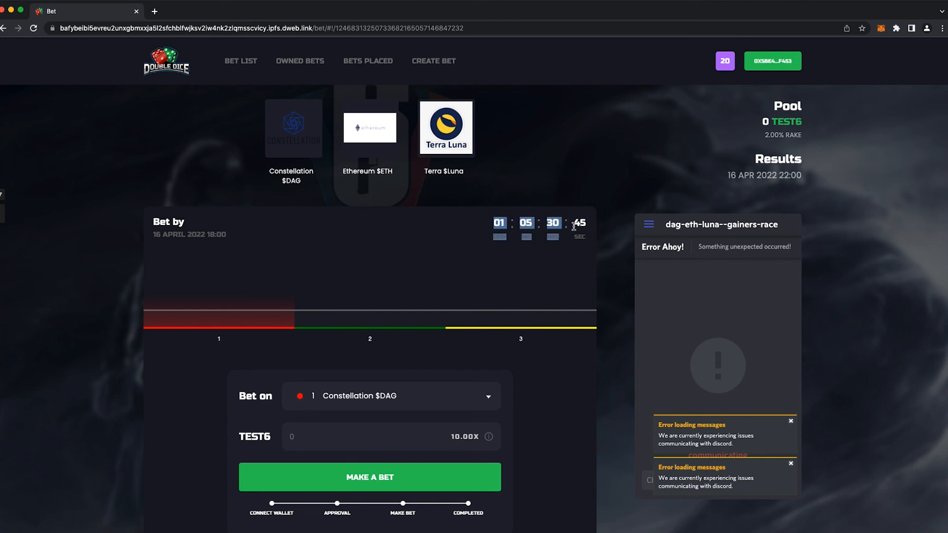
scroll(602, 246, "down", 1)
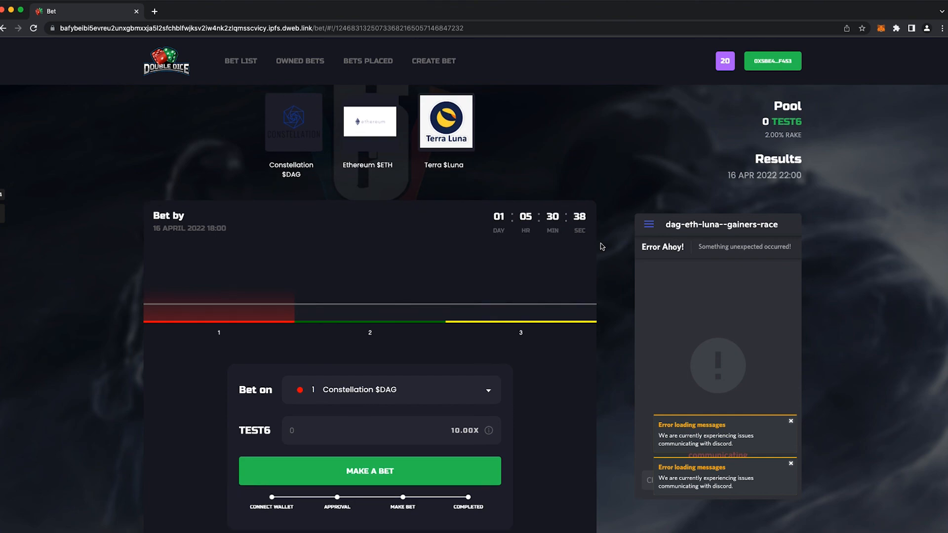